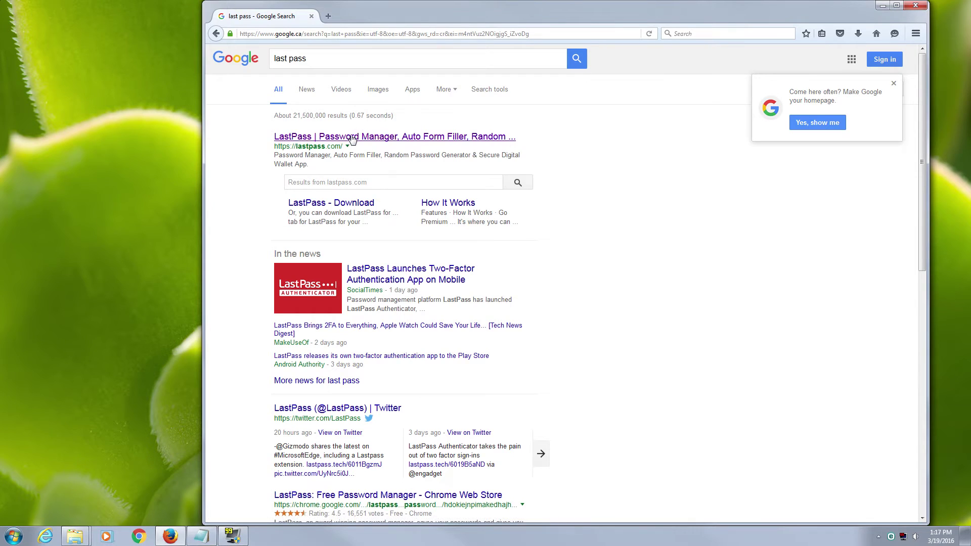
Download the LastPass Windows installer (lastpass_x64.exe) from its site in Firefox and run it.
{"action": "left_click", "coordinate": [400, 218]}
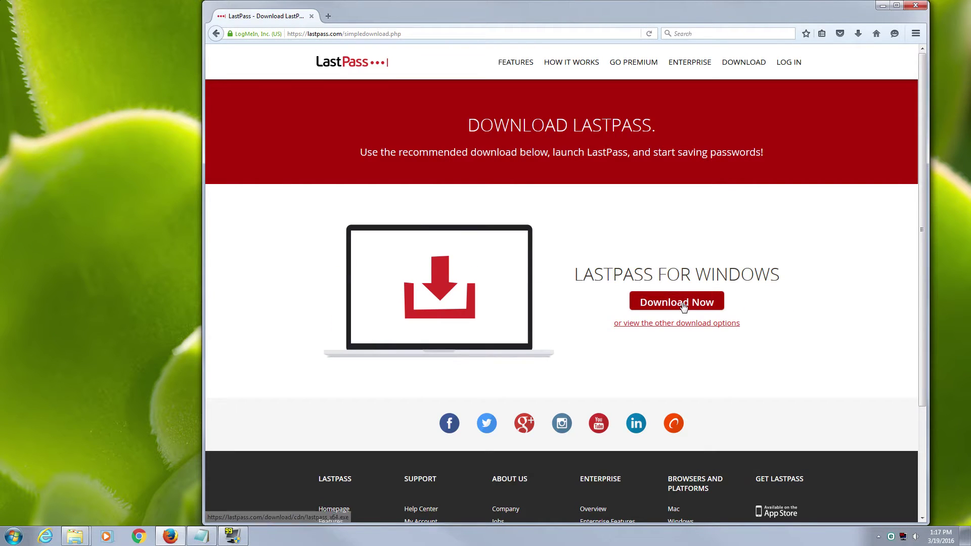
{"action": "left_click", "coordinate": [665, 303]}
{"action": "left_click", "coordinate": [614, 299]}
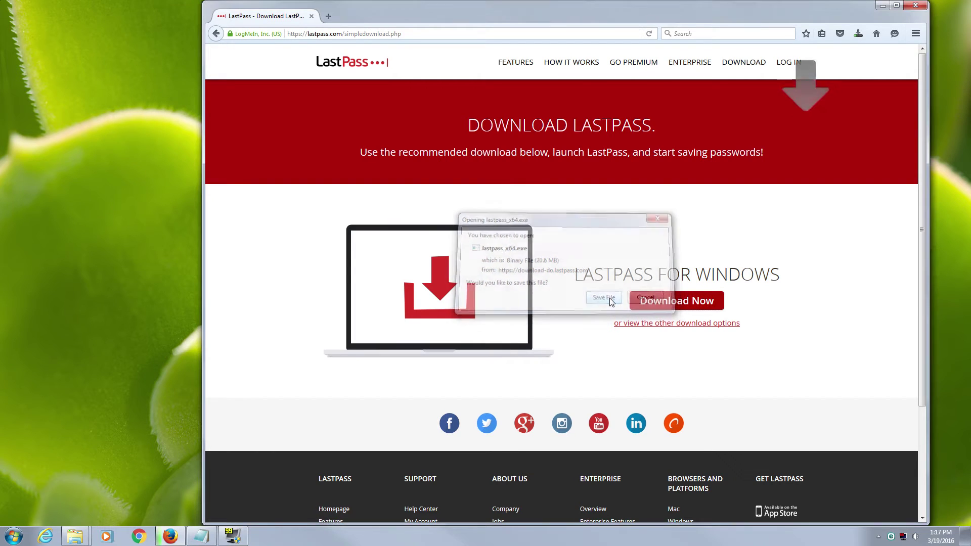
{"action": "left_click", "coordinate": [858, 36]}
{"action": "left_click", "coordinate": [747, 73]}
{"action": "left_click", "coordinate": [500, 275]}
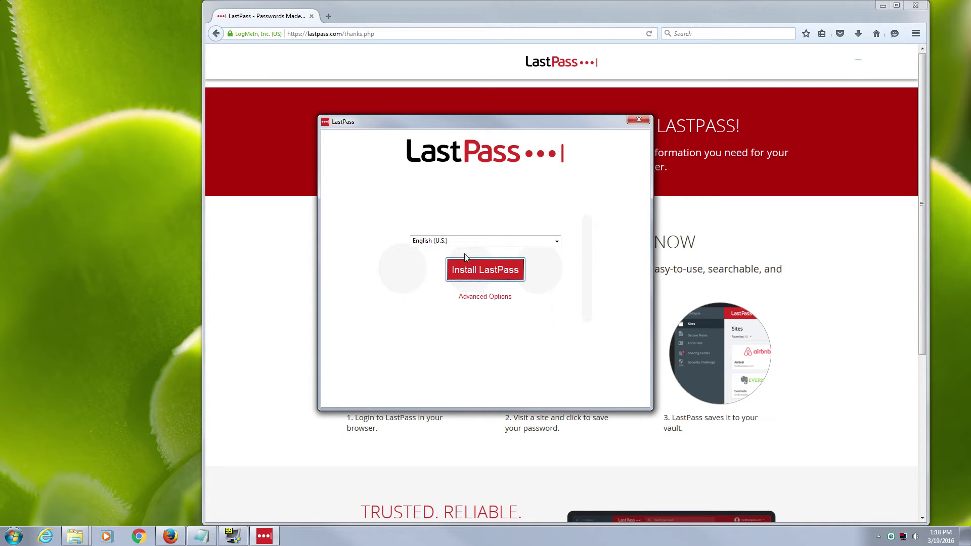
Start installing LastPass, let the installer close Firefox, and choose to create a new account.
{"action": "left_click", "coordinate": [480, 272]}
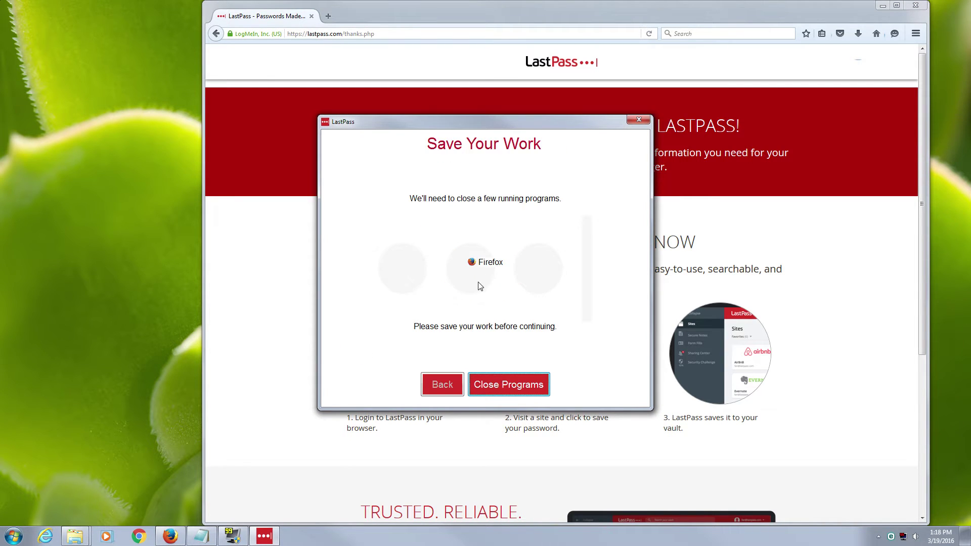
{"action": "left_click_drag", "start_coordinate": [498, 119], "coordinate": [484, 100]}
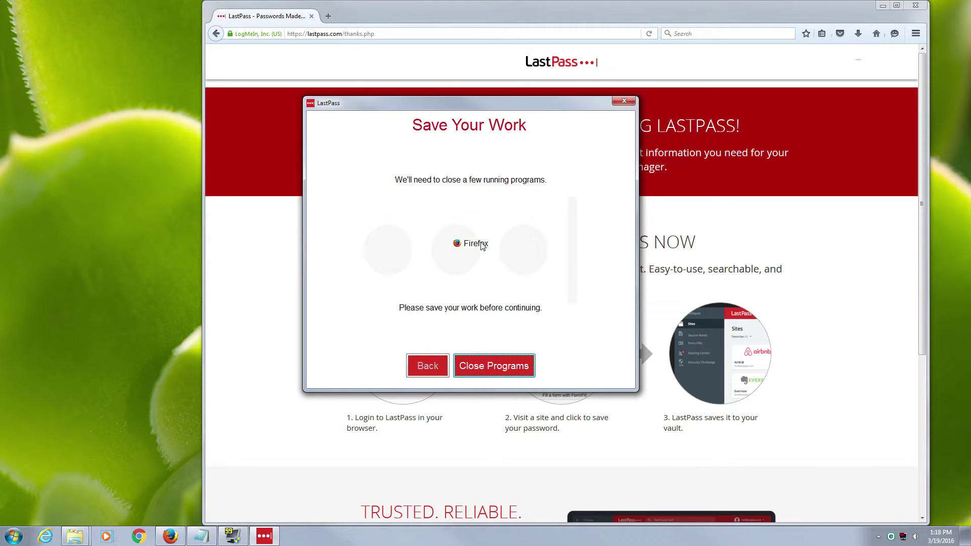
{"action": "left_click", "coordinate": [481, 366]}
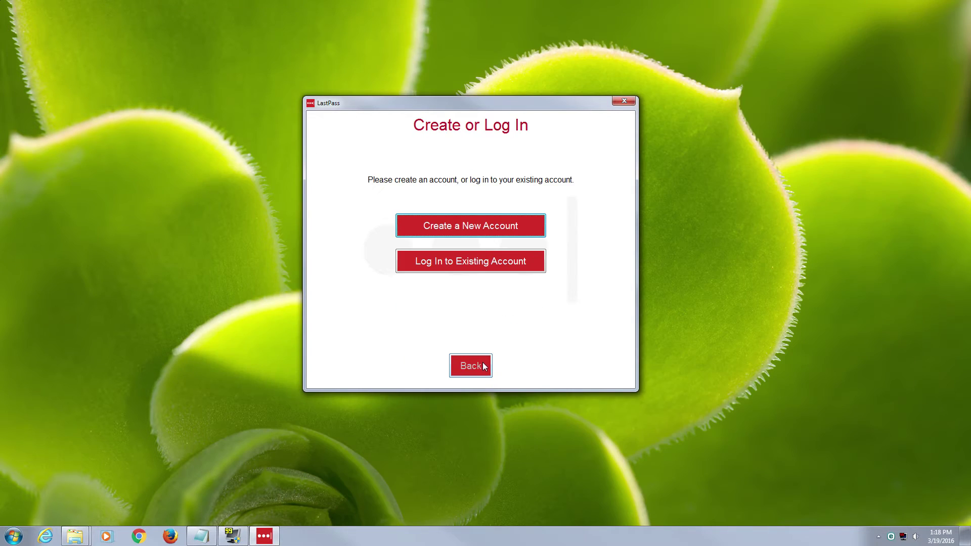
{"action": "left_click_drag", "start_coordinate": [480, 114], "coordinate": [475, 122]}
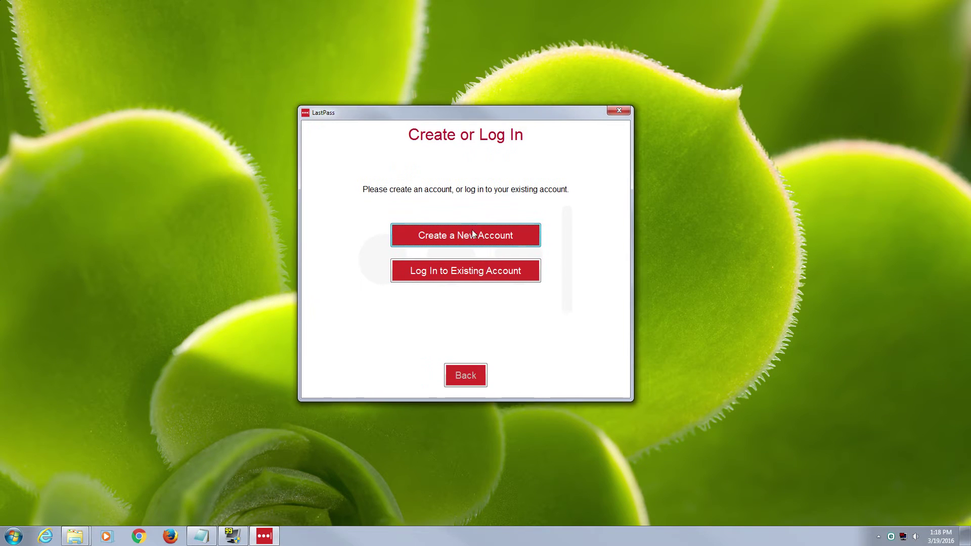
{"action": "mouse_move", "coordinate": [466, 126]}
{"action": "left_mouse_down"}
{"action": "mouse_move", "coordinate": [477, 146]}
{"action": "mouse_move", "coordinate": [450, 126]}
{"action": "left_mouse_up"}
{"action": "left_click", "coordinate": [460, 253]}
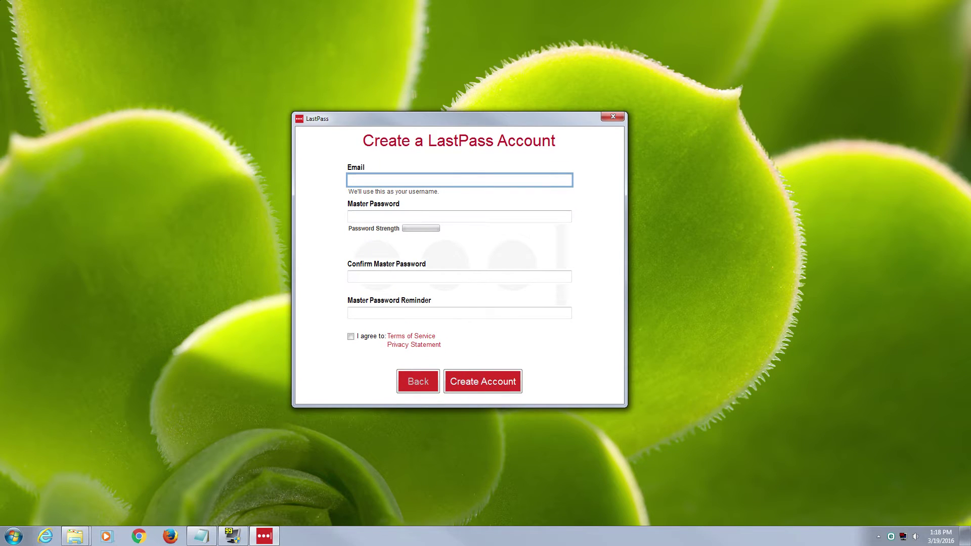
Type a test master password in the new-account form, then go back to the create-or-log-in choice.
{"action": "left_click", "coordinate": [396, 215]}
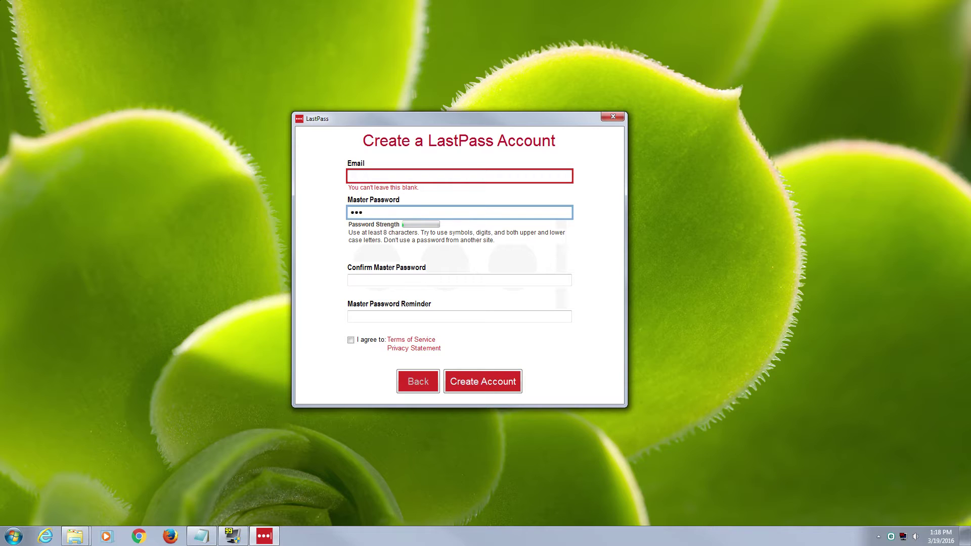
{"action": "type", "text": "1"}
{"action": "left_click", "coordinate": [414, 385]}
Log in with the account e-mail and master password, skip importing stored passwords, and confirm.
{"action": "left_click", "coordinate": [437, 283]}
{"action": "key", "text": "Tab"}
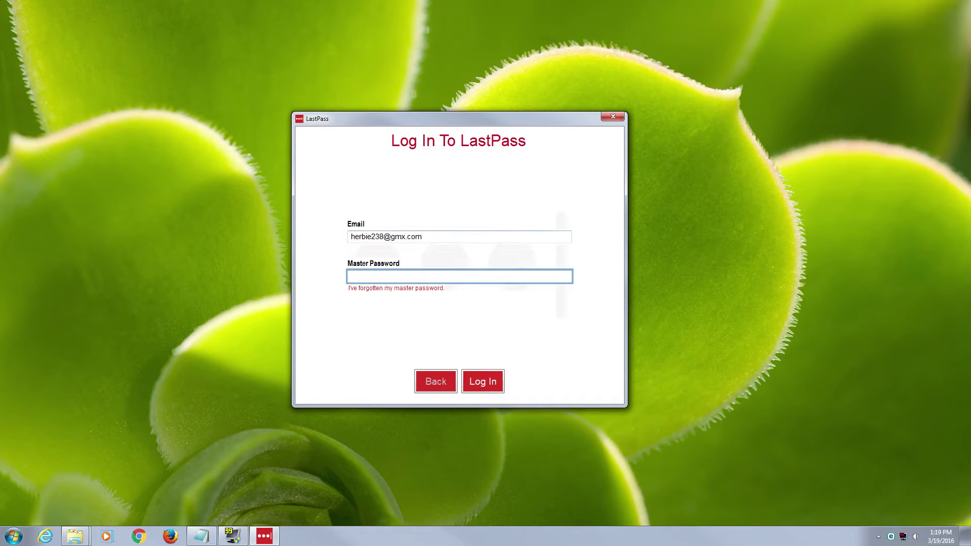
{"action": "type", "text": "•••"}
{"action": "type", "text": "••••••"}
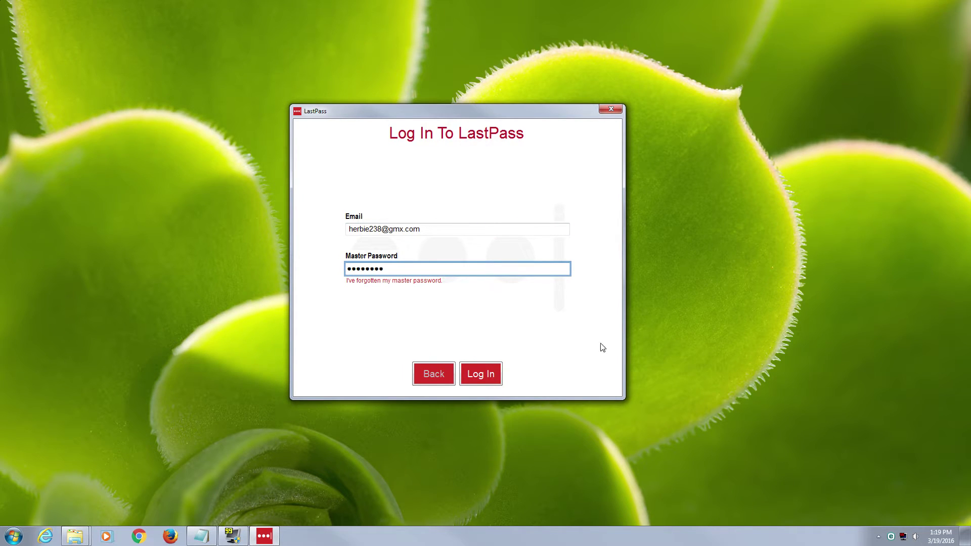
{"action": "left_click", "coordinate": [485, 373]}
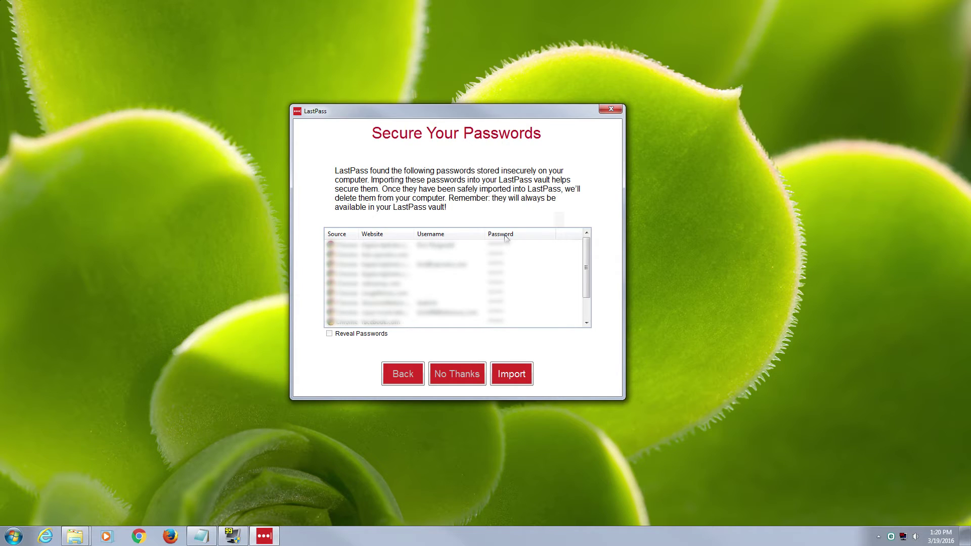
{"action": "left_click", "coordinate": [451, 375]}
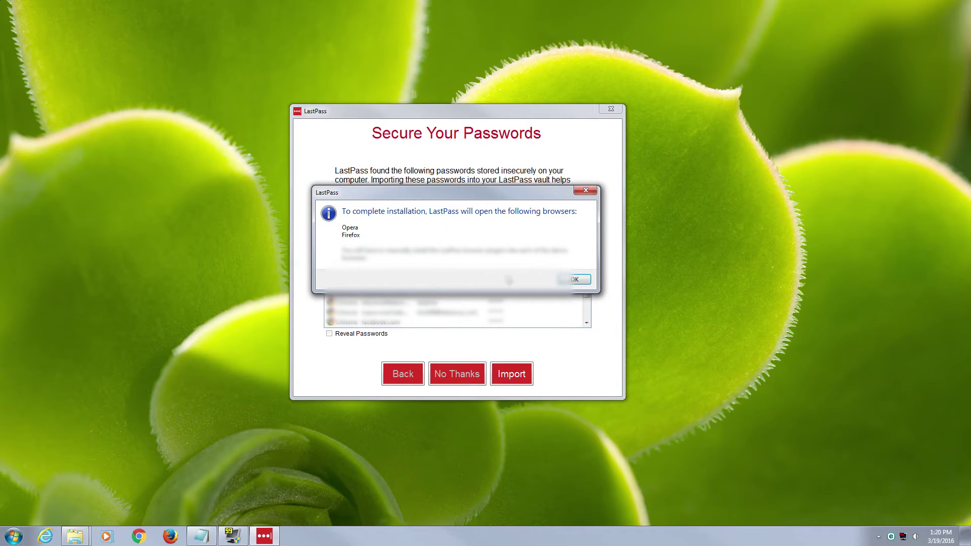
{"action": "left_click", "coordinate": [574, 279]}
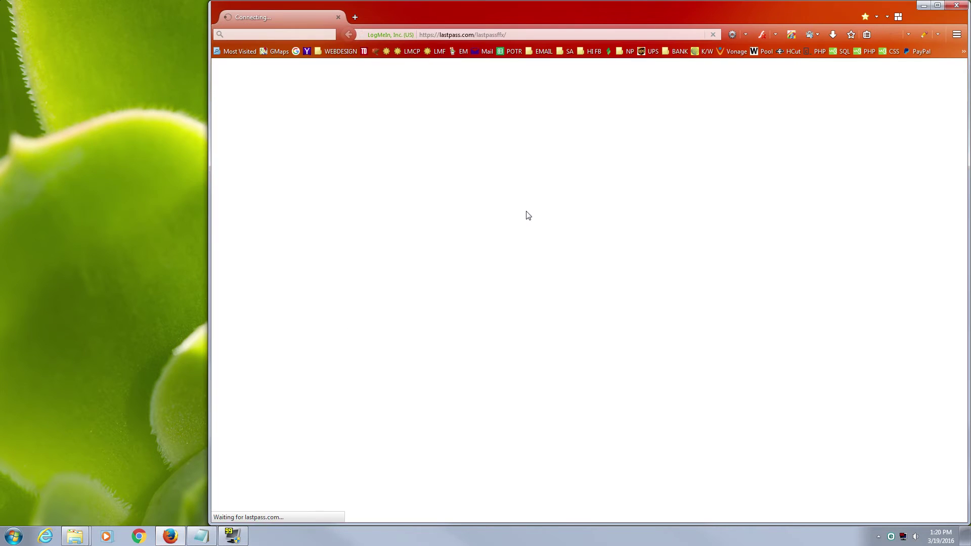
Start Firefox without restoring the session and install the LastPass 4.0 for Firefox add-on.
{"action": "left_click", "coordinate": [606, 291]}
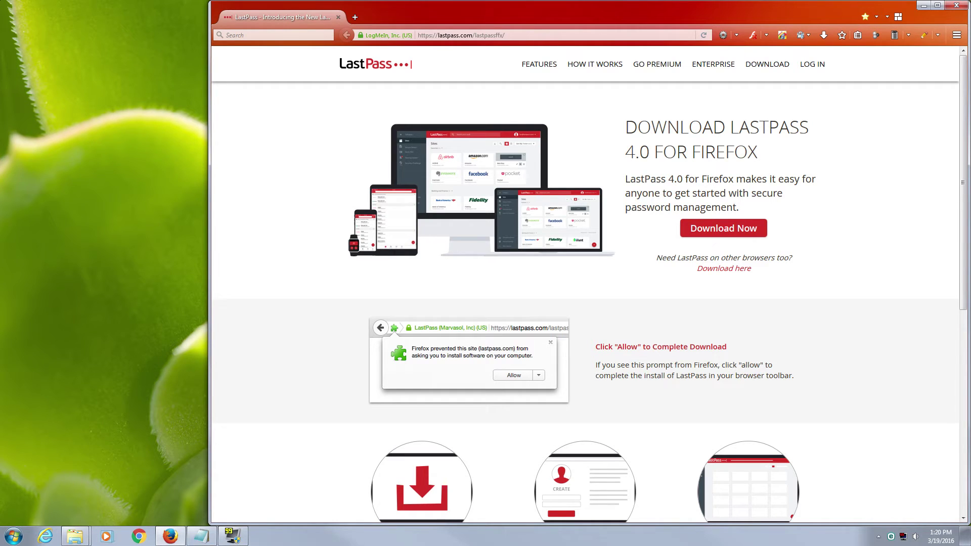
{"action": "left_click", "coordinate": [713, 229]}
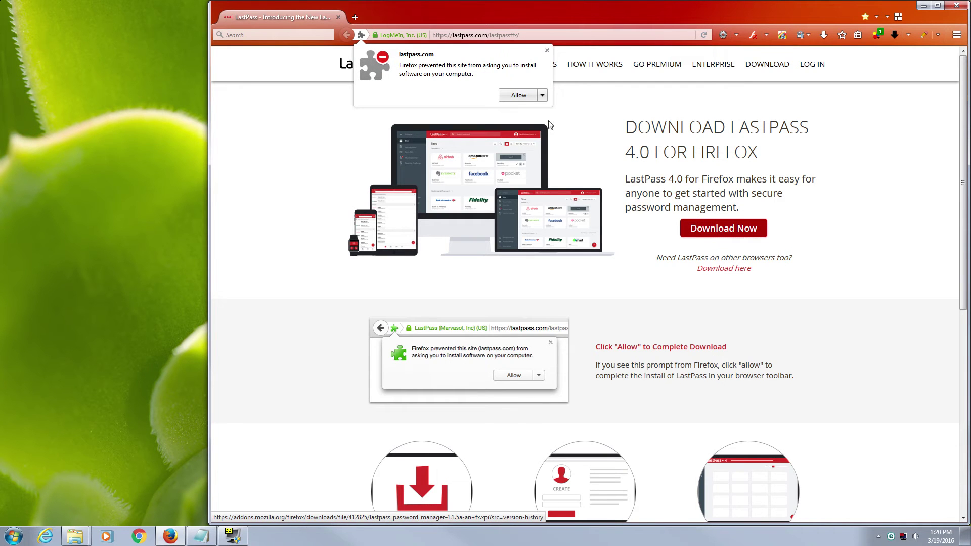
{"action": "left_click", "coordinate": [520, 95]}
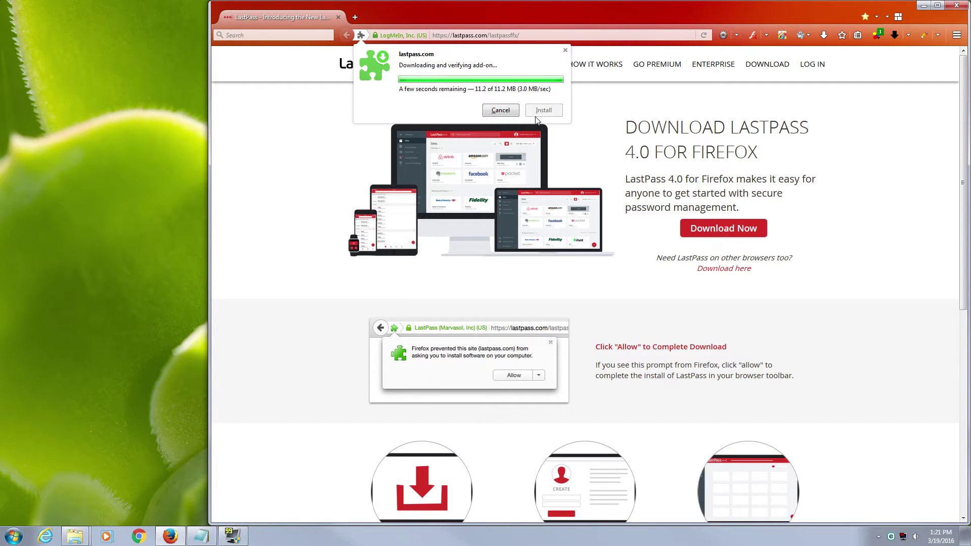
{"action": "left_click", "coordinate": [549, 112]}
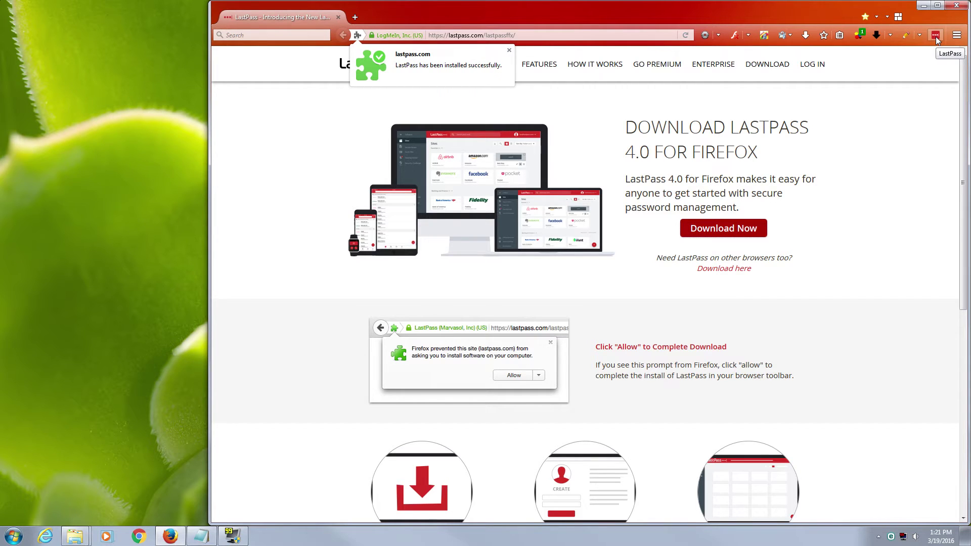
Open My LastPass Vault from the LastPass toolbar menu.
{"action": "left_click", "coordinate": [935, 36]}
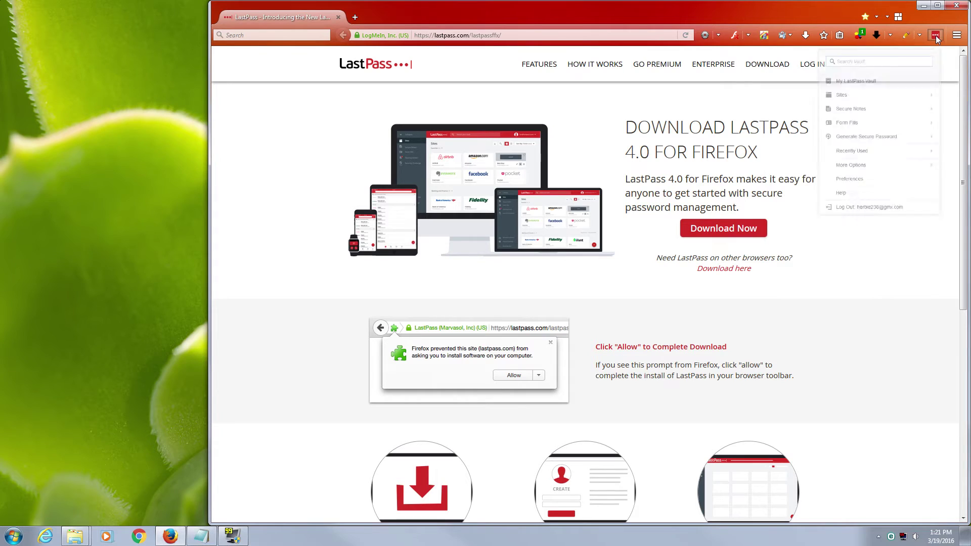
{"action": "left_click", "coordinate": [935, 35]}
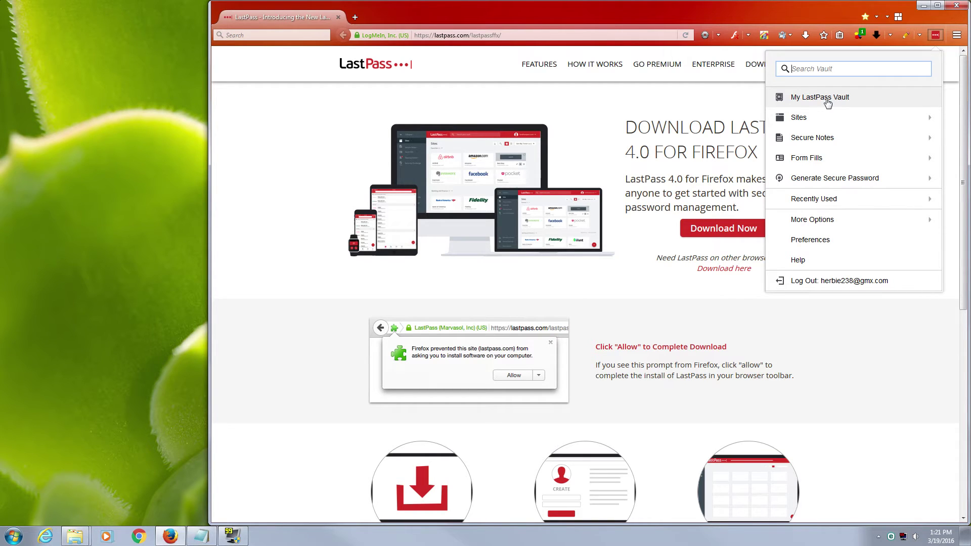
{"action": "left_click", "coordinate": [827, 100]}
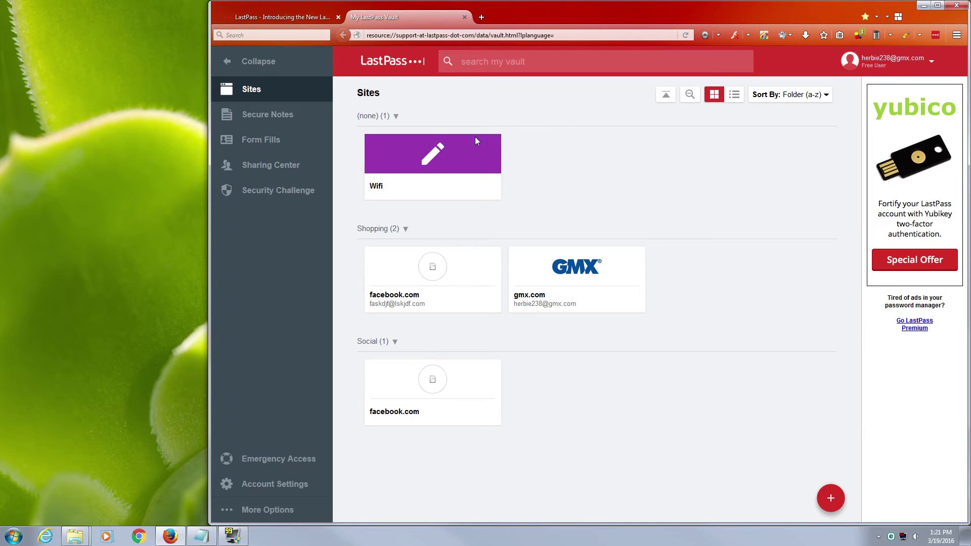
Filter the vault to secure notes and open the Wifi note, closing it without saving.
{"action": "left_click", "coordinate": [278, 115]}
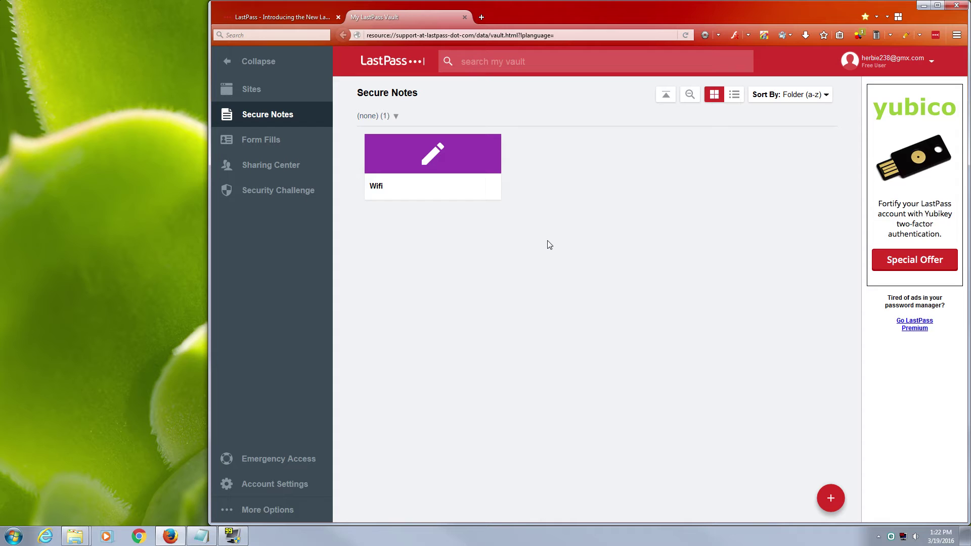
{"action": "left_click", "coordinate": [424, 193]}
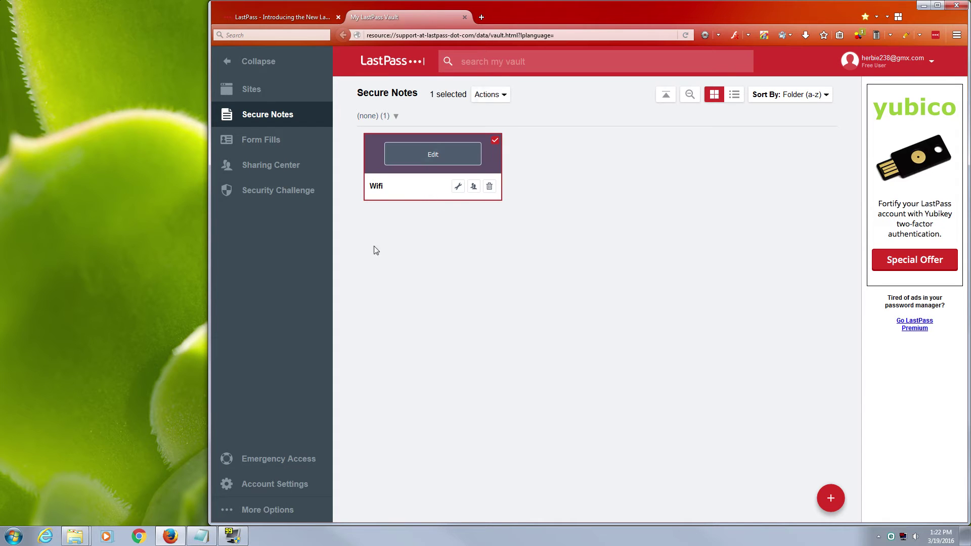
{"action": "left_click", "coordinate": [457, 186]}
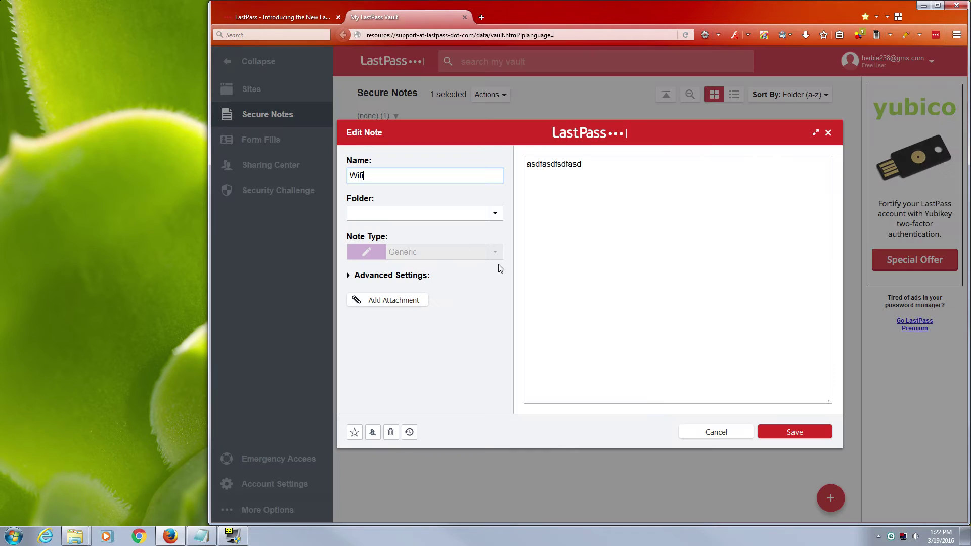
{"action": "left_click", "coordinate": [714, 432]}
View the saved form fill profiles, return to the sites list, and open a new tab.
{"action": "mouse_move", "coordinate": [832, 498]}
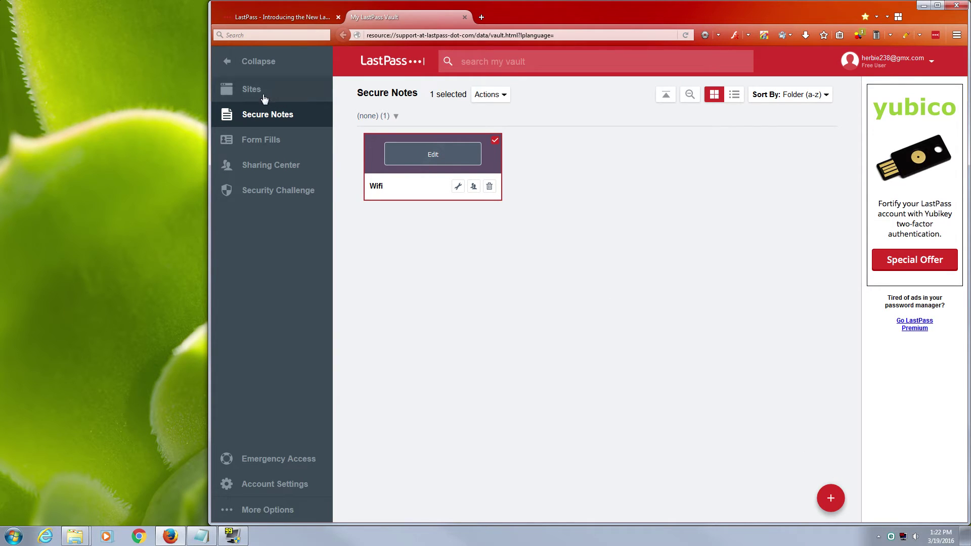
{"action": "left_click", "coordinate": [259, 144]}
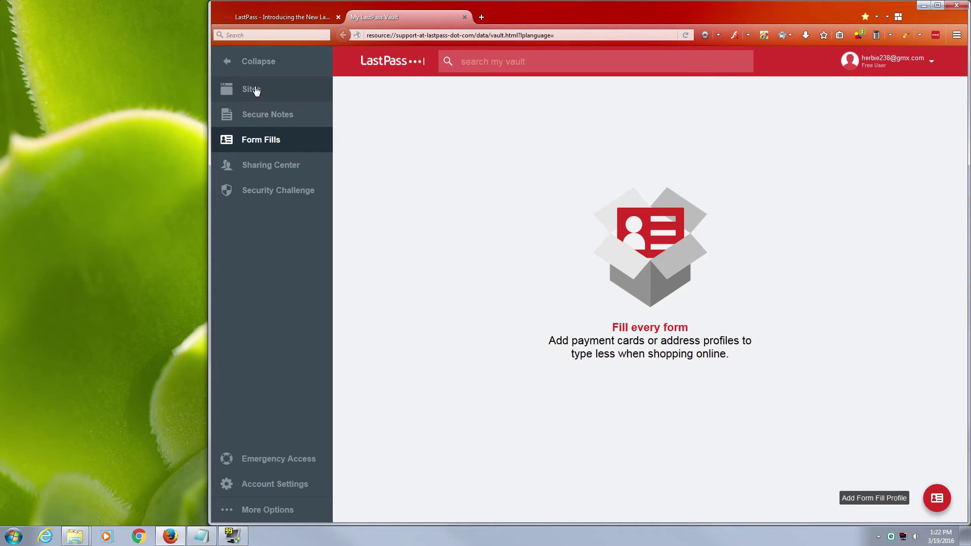
{"action": "left_click", "coordinate": [266, 96]}
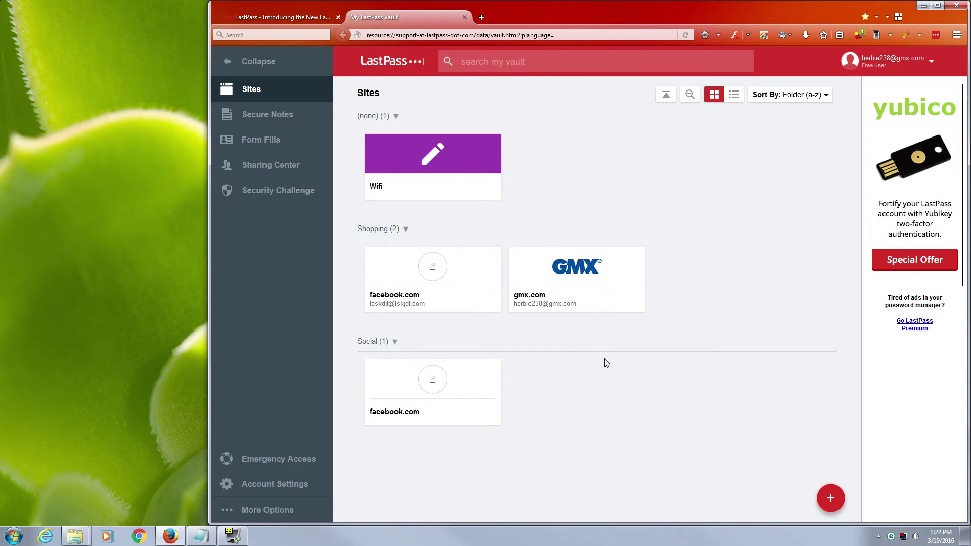
{"action": "mouse_move", "coordinate": [397, 299]}
{"action": "left_click", "coordinate": [482, 17]}
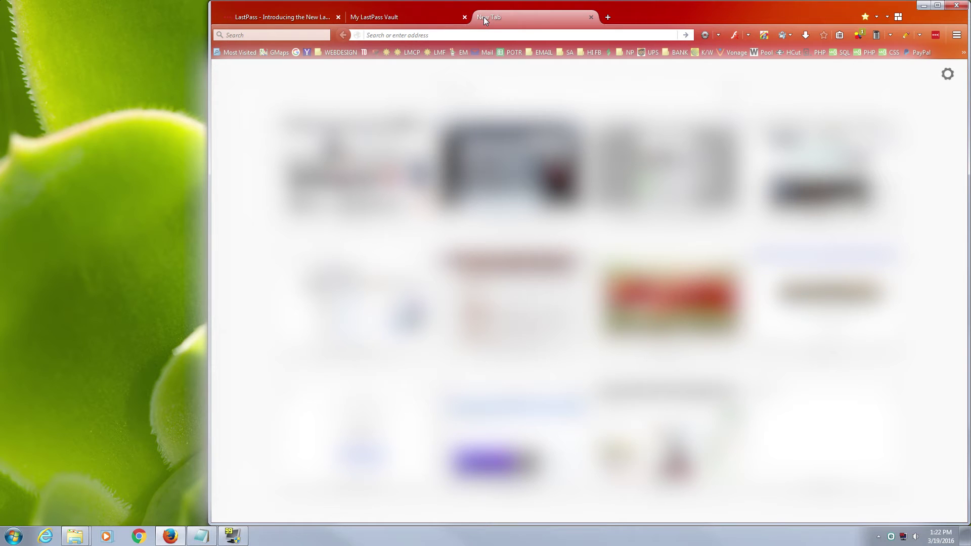
Load facebook.com and enter an e-mail address in the sign-up form's Re-enter email field.
{"action": "type", "text": "face"}
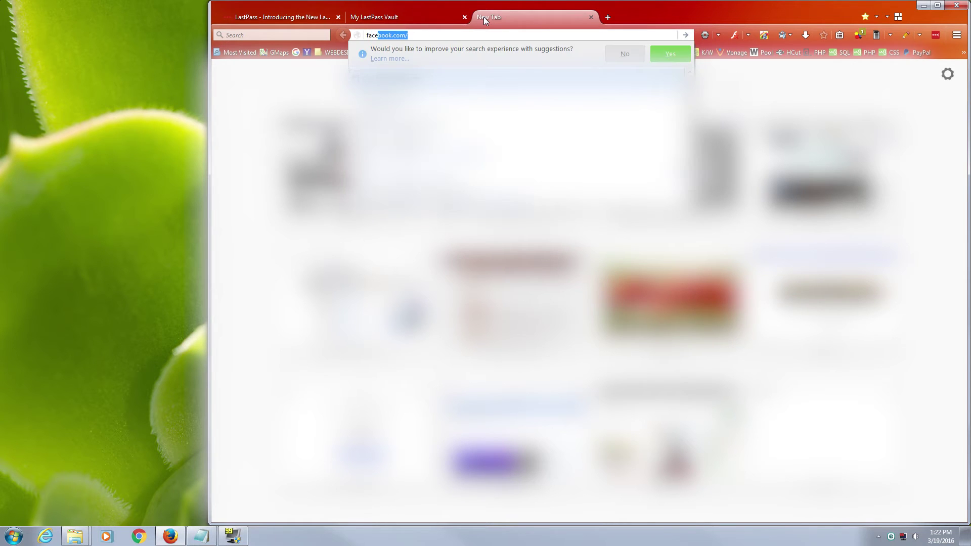
{"action": "type", "text": "book.c"}
{"action": "key", "text": "Return"}
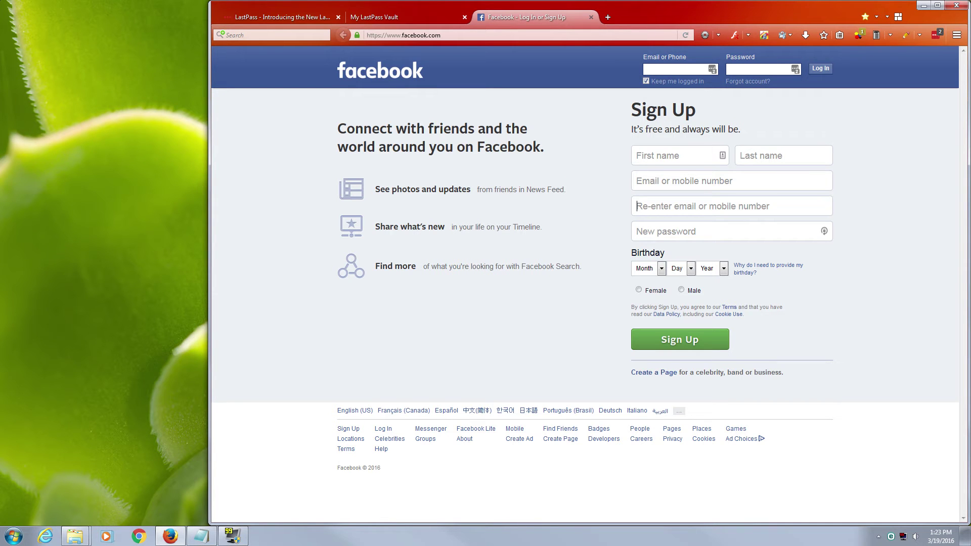
{"action": "left_click", "coordinate": [708, 231]}
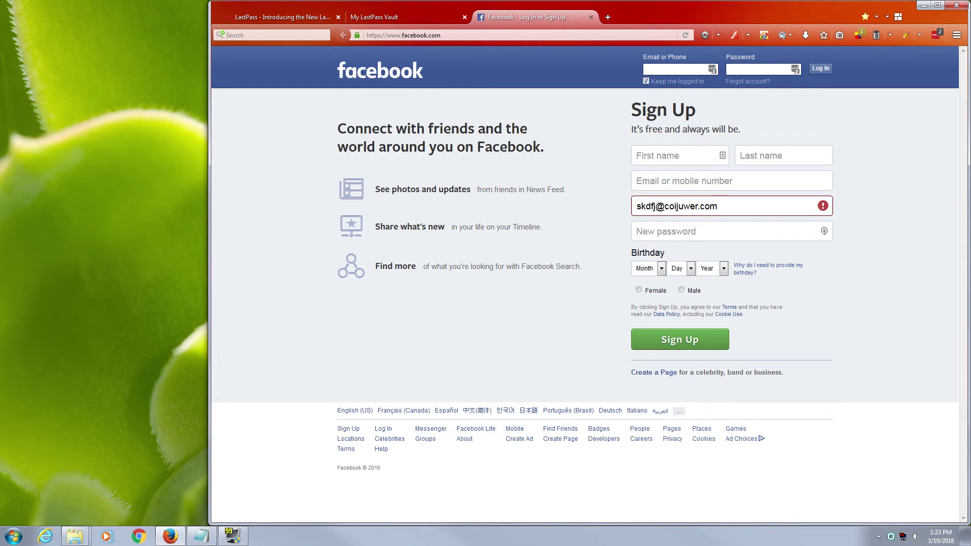
In the LastPass generator, try password lengths 9, 4, 16 and 20, settling on 16.
{"action": "left_click", "coordinate": [824, 233]}
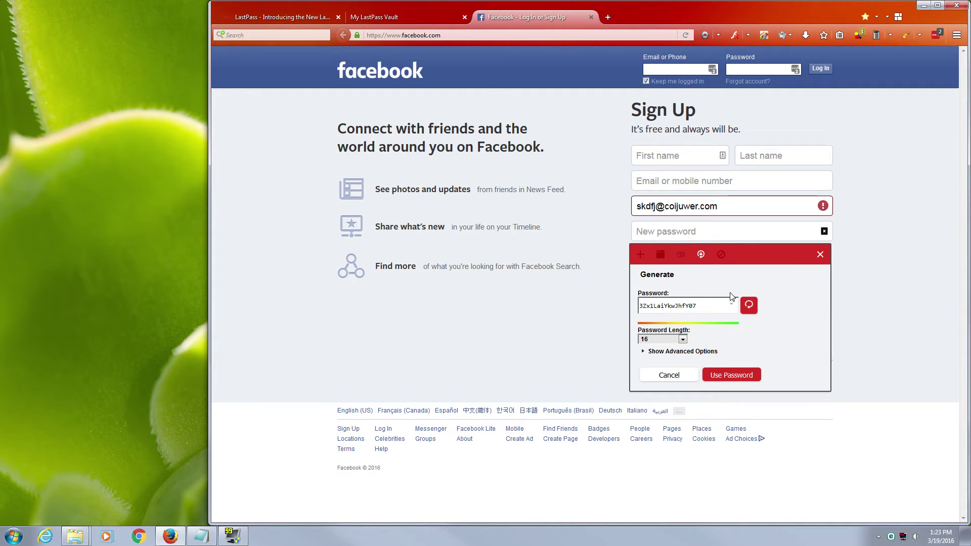
{"action": "left_click", "coordinate": [683, 339]}
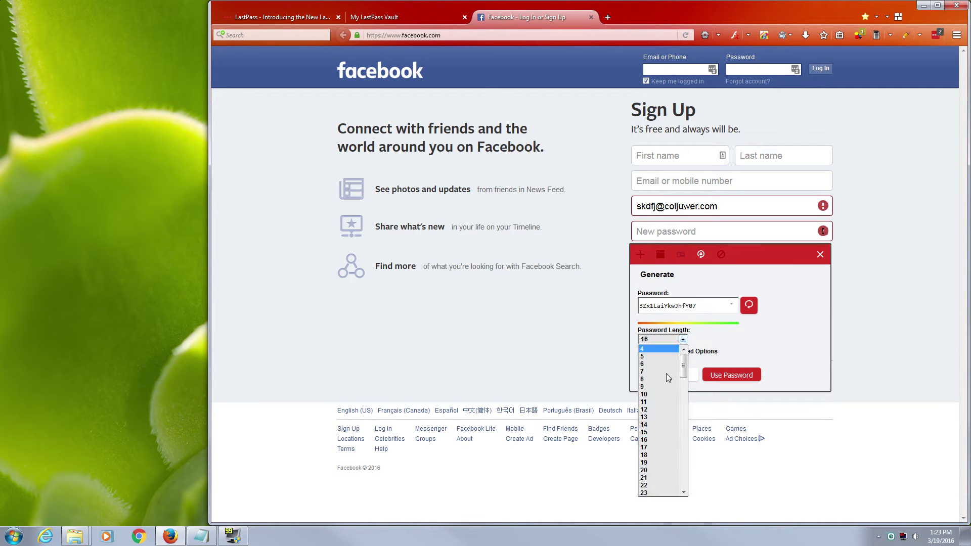
{"action": "left_click", "coordinate": [656, 385]}
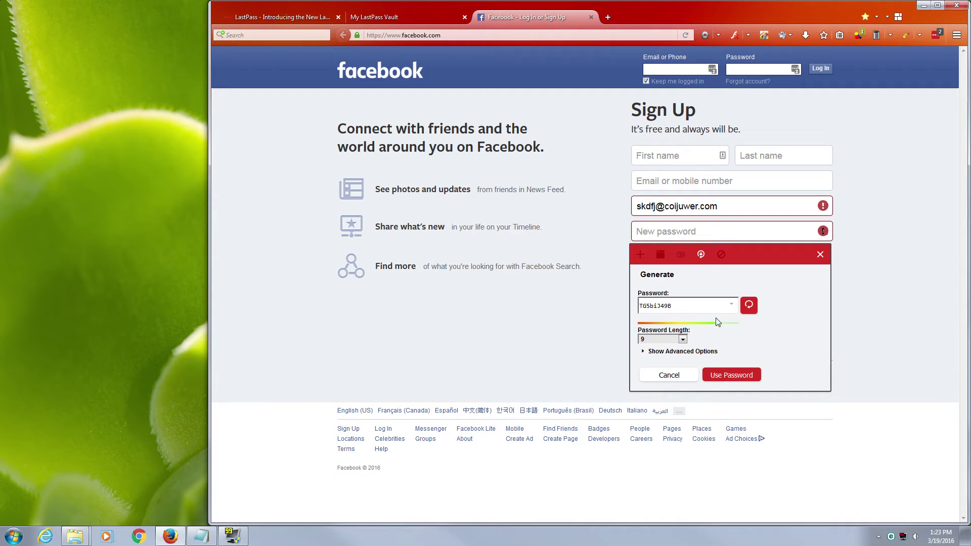
{"action": "left_click", "coordinate": [682, 340]}
{"action": "left_click", "coordinate": [655, 349]}
{"action": "left_click", "coordinate": [682, 336]}
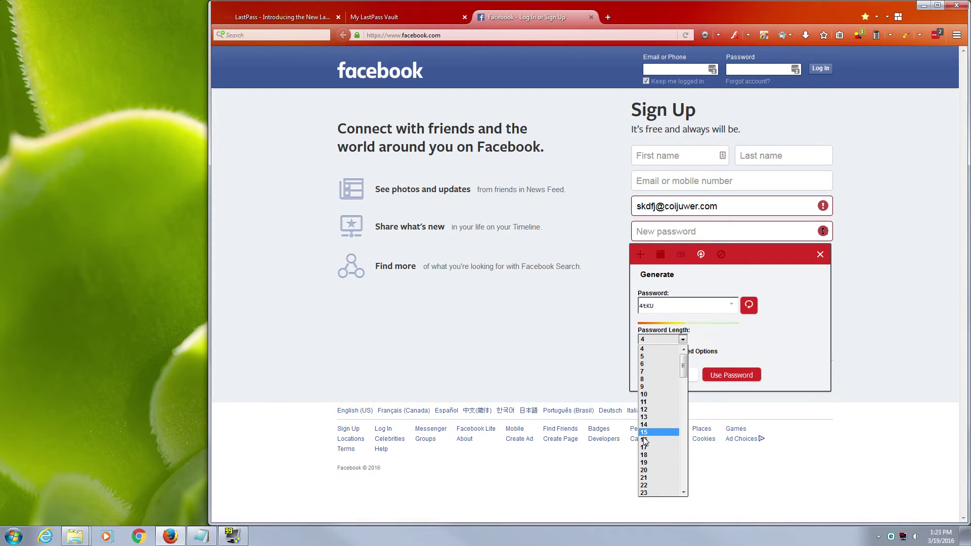
{"action": "left_click", "coordinate": [644, 440]}
{"action": "left_click", "coordinate": [682, 339]}
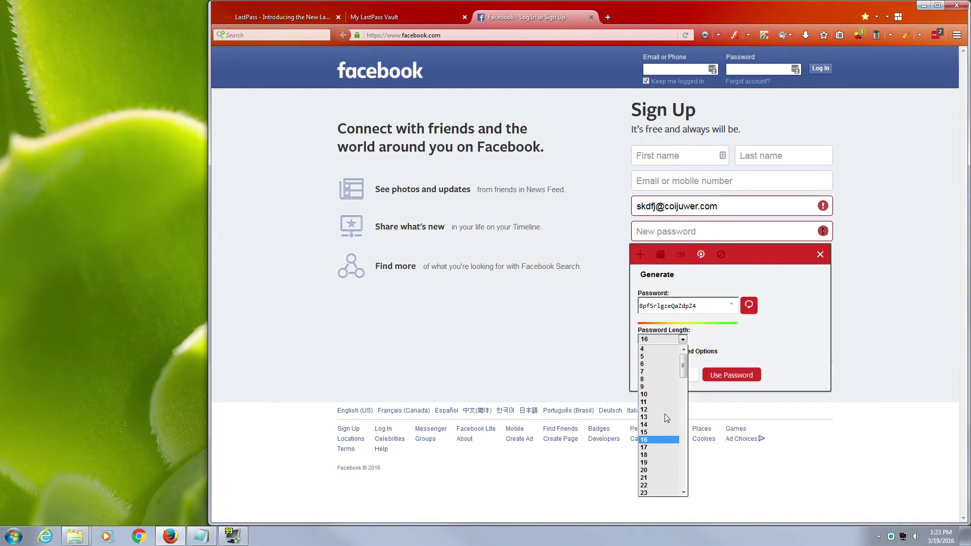
{"action": "left_click", "coordinate": [651, 471]}
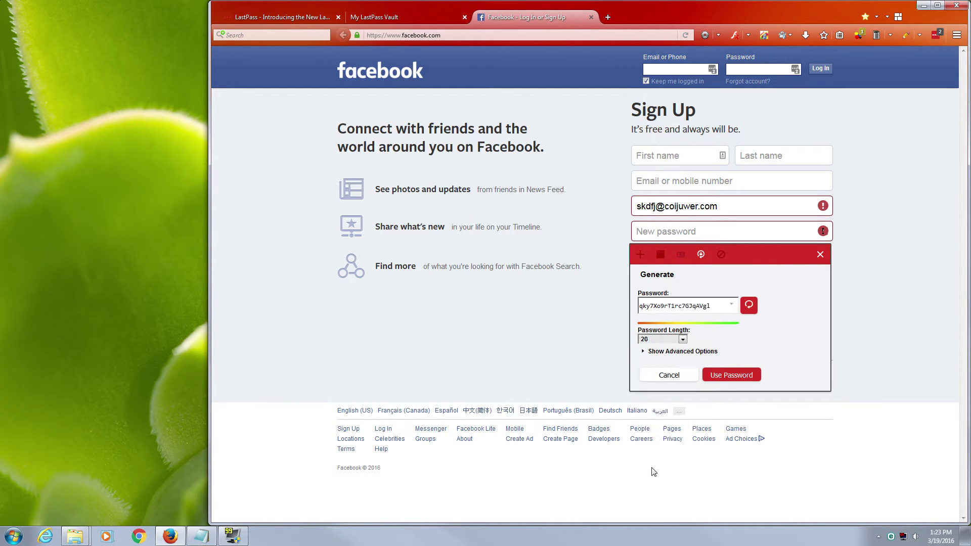
{"action": "left_click", "coordinate": [682, 339]}
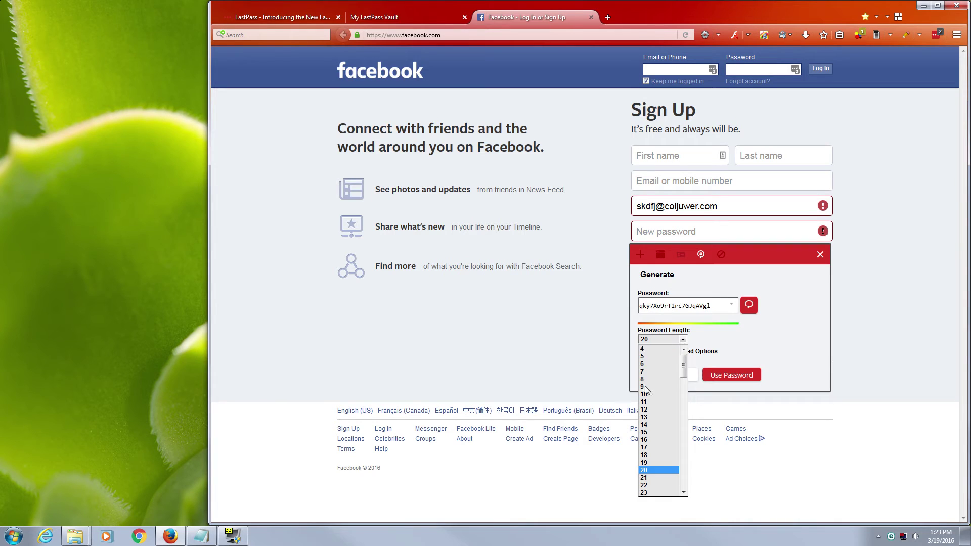
{"action": "left_click", "coordinate": [645, 440]}
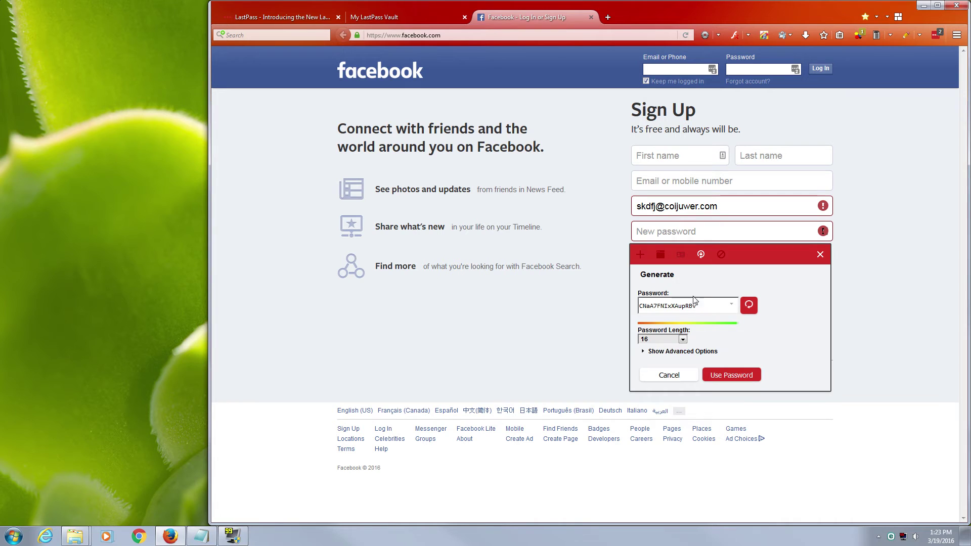
Regenerate the password several times, then fill it in and use it for this site.
{"action": "left_click", "coordinate": [749, 306]}
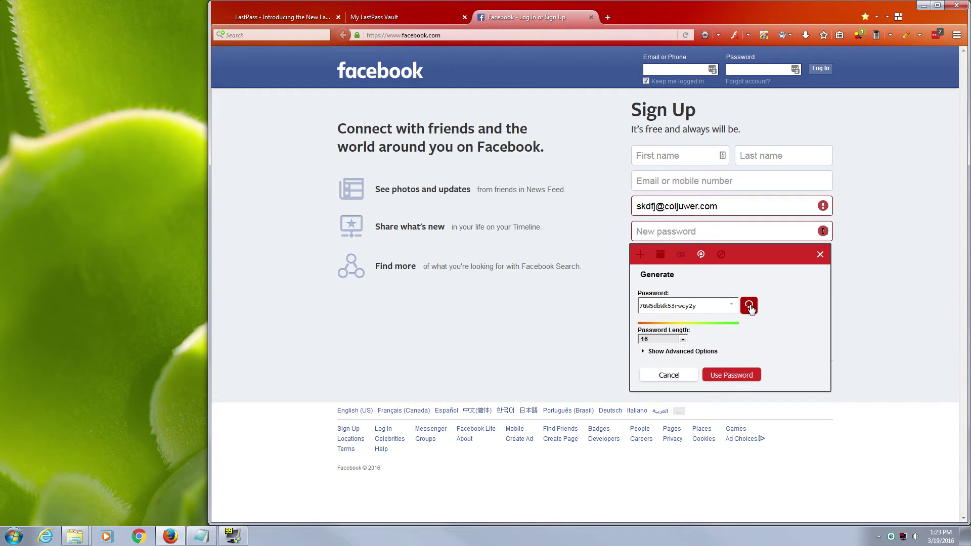
{"action": "left_click", "coordinate": [749, 306]}
{"action": "left_click", "coordinate": [749, 305]}
{"action": "left_click", "coordinate": [749, 306]}
{"action": "left_click", "coordinate": [749, 306]}
{"action": "left_click", "coordinate": [740, 375]}
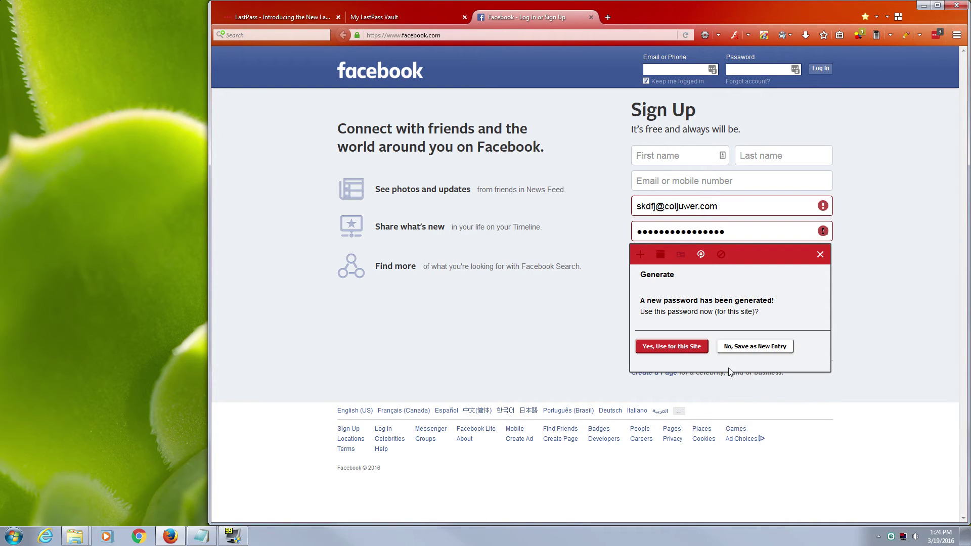
{"action": "left_click", "coordinate": [675, 349]}
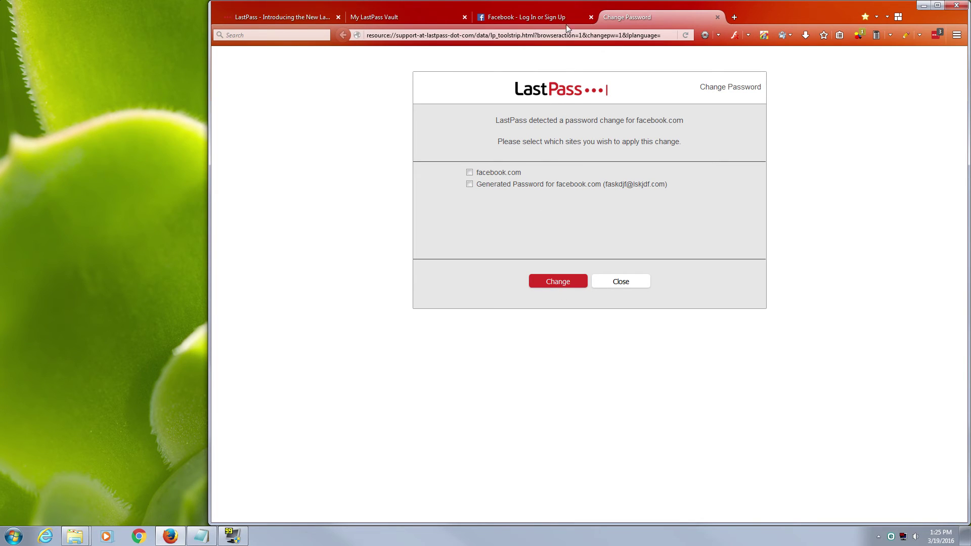
Close the LastPass Change Password prompt without applying it.
{"action": "left_click", "coordinate": [586, 20]}
{"action": "left_click", "coordinate": [625, 18]}
{"action": "left_click", "coordinate": [613, 283]}
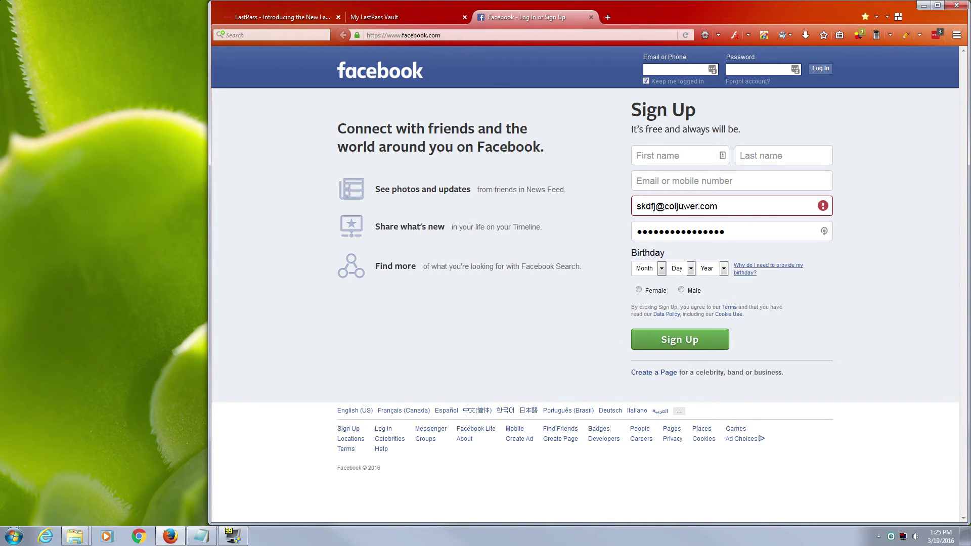
Replace the old Facebook tab with a new tab loading facebook.com.
{"action": "double_click", "coordinate": [597, 18]}
{"action": "left_click", "coordinate": [591, 17]}
{"action": "type", "text": "facebook.com"}
{"action": "key", "text": "Return"}
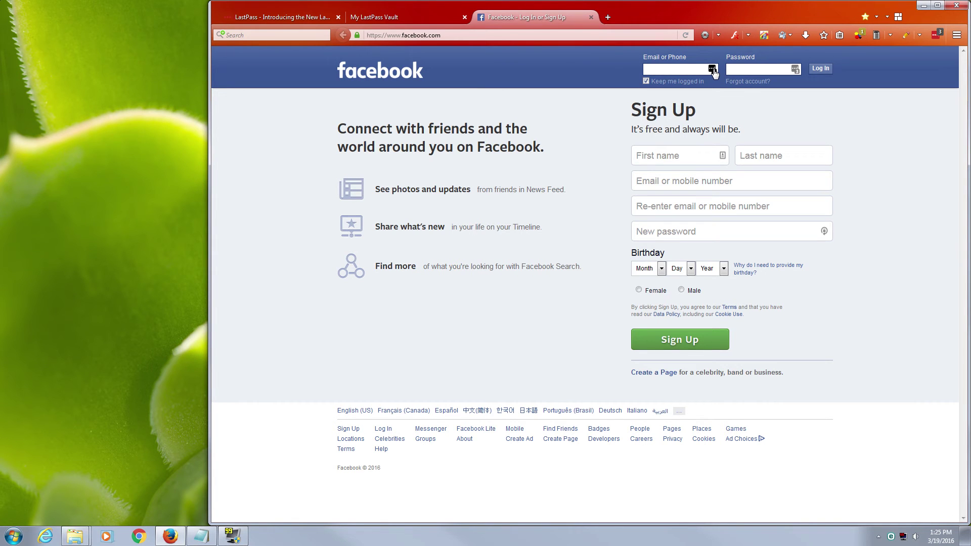
Autofill Facebook's login with the saved facebook.com account, then close the Facebook and introduction tabs.
{"action": "left_click", "coordinate": [711, 70]}
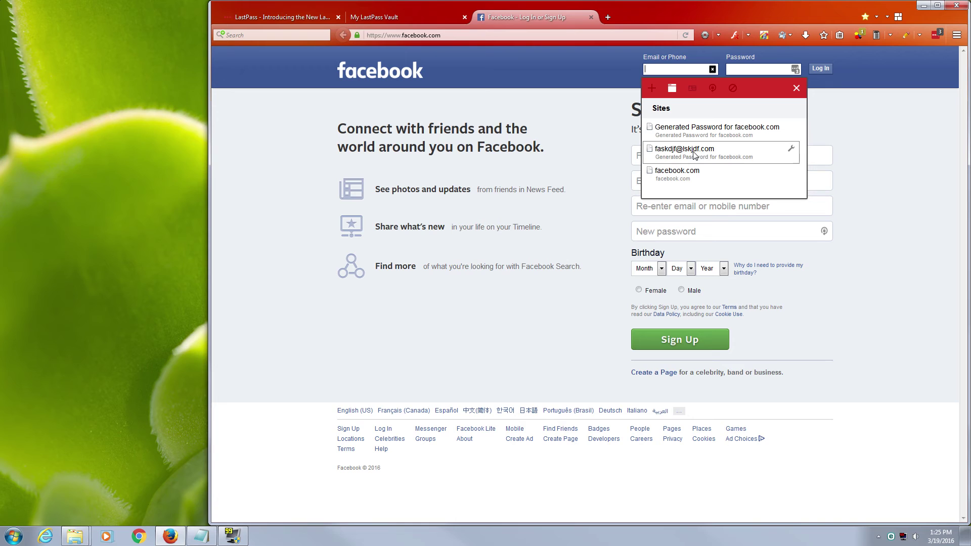
{"action": "left_click", "coordinate": [718, 151]}
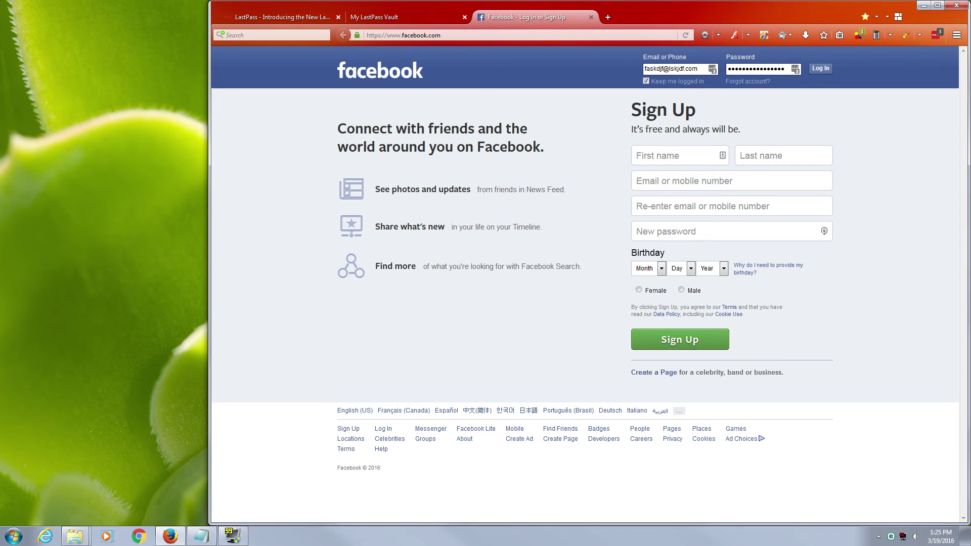
{"action": "left_click", "coordinate": [590, 18]}
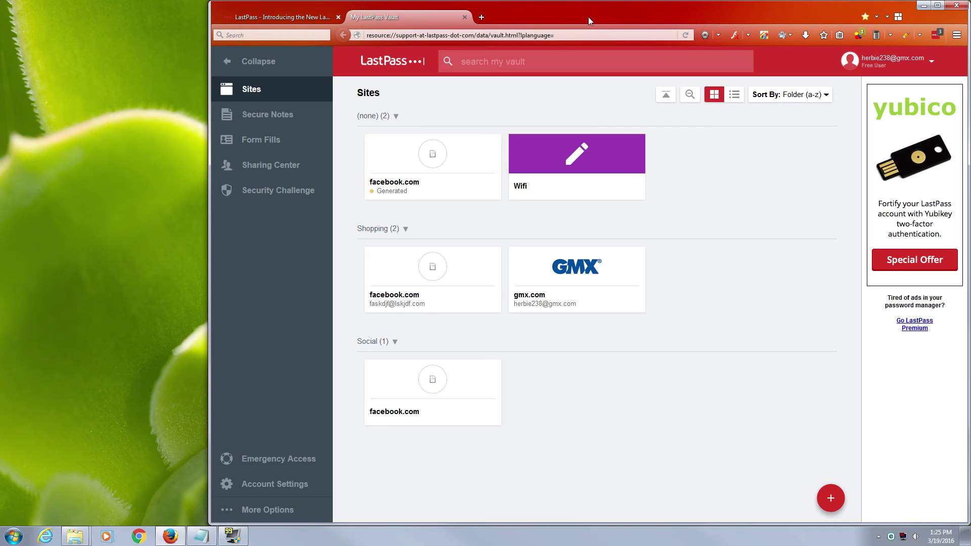
{"action": "left_click", "coordinate": [336, 18]}
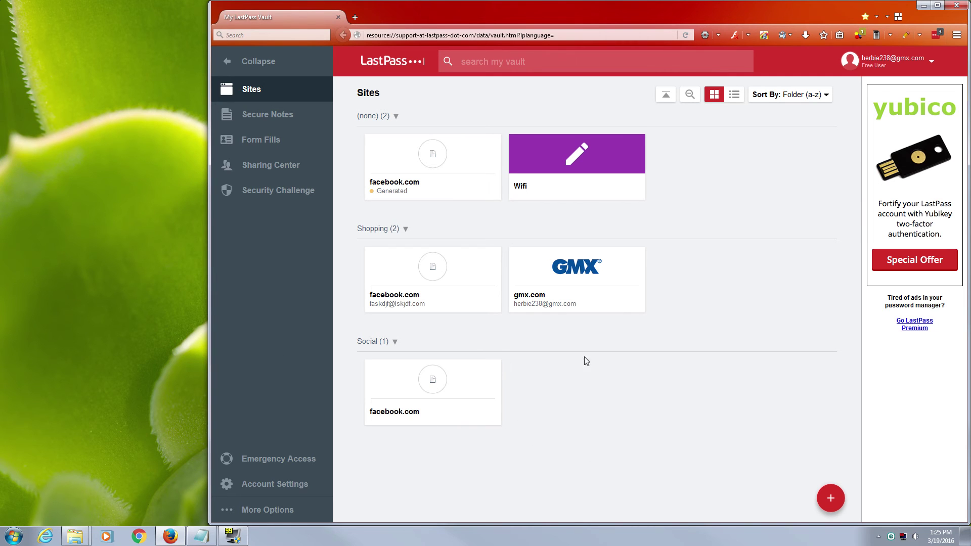
{"action": "left_click", "coordinate": [923, 5]}
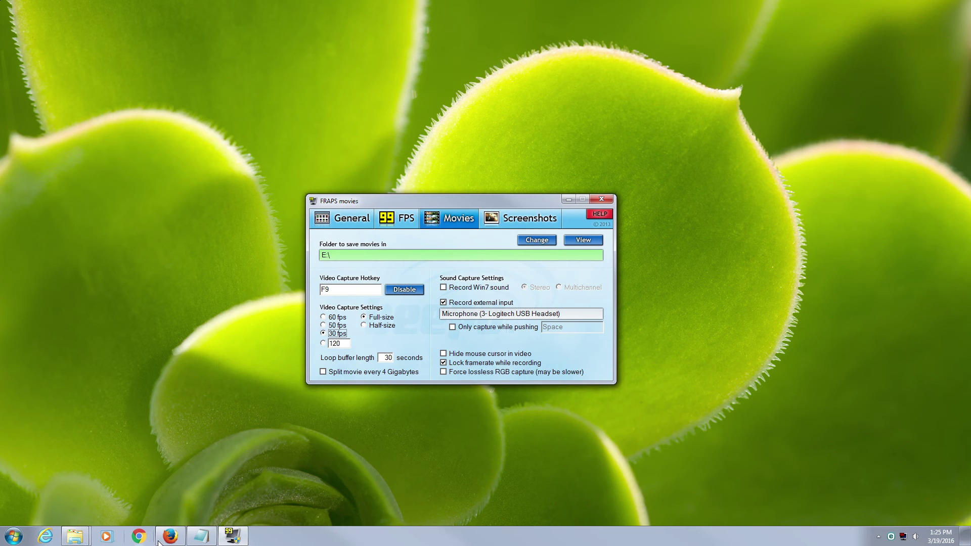
Launch Google Chrome, check the LastPass login panel, and open the installed extensions list.
{"action": "left_click", "coordinate": [167, 537]}
{"action": "left_click", "coordinate": [138, 536]}
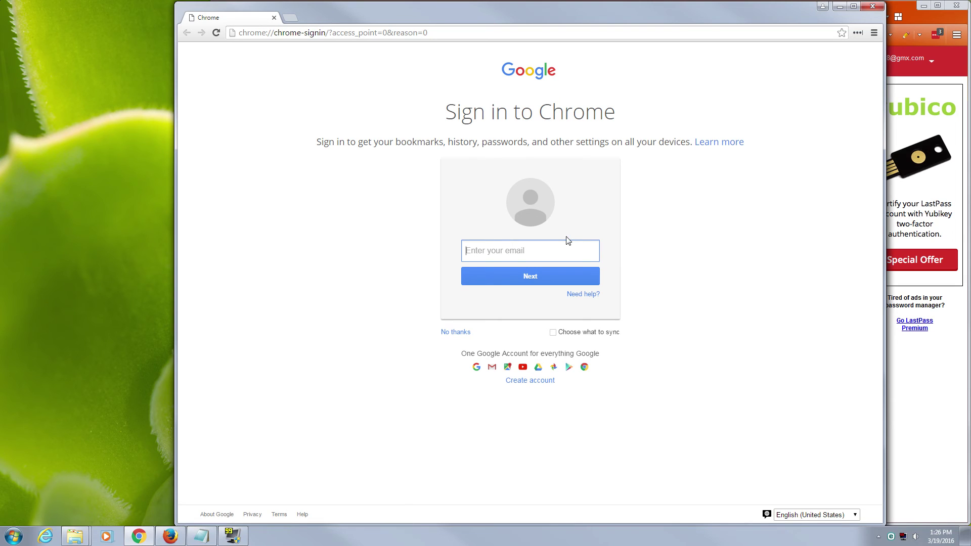
{"action": "left_click", "coordinate": [857, 33]}
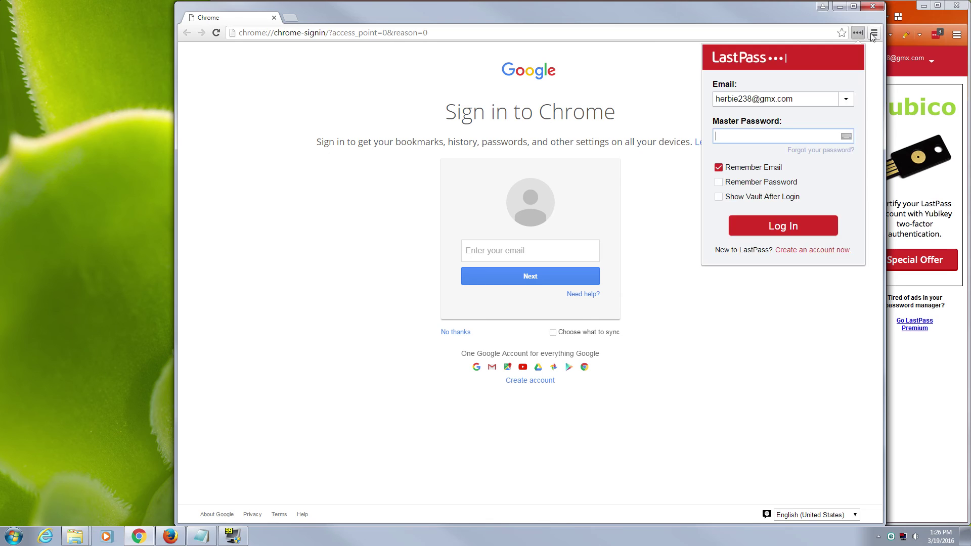
{"action": "left_click", "coordinate": [874, 33]}
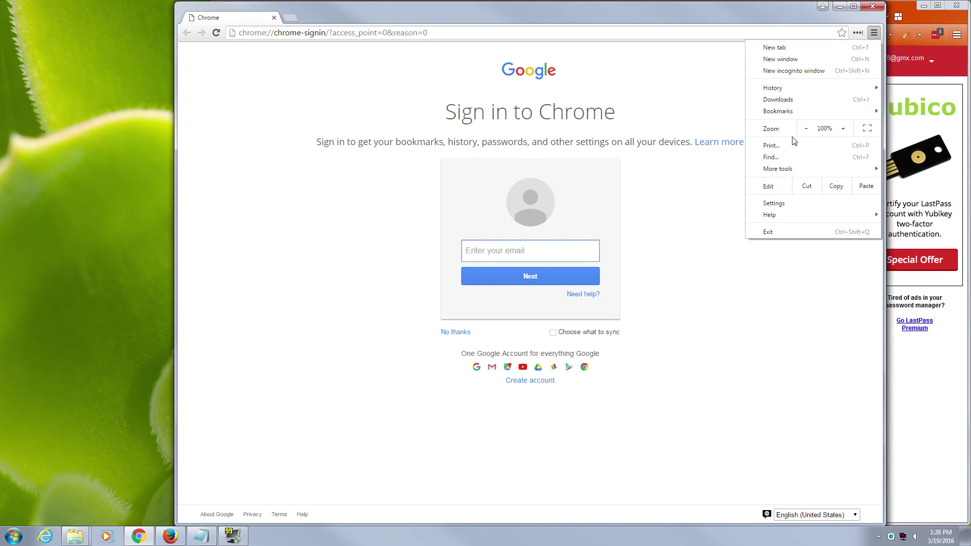
{"action": "mouse_move", "coordinate": [789, 169]}
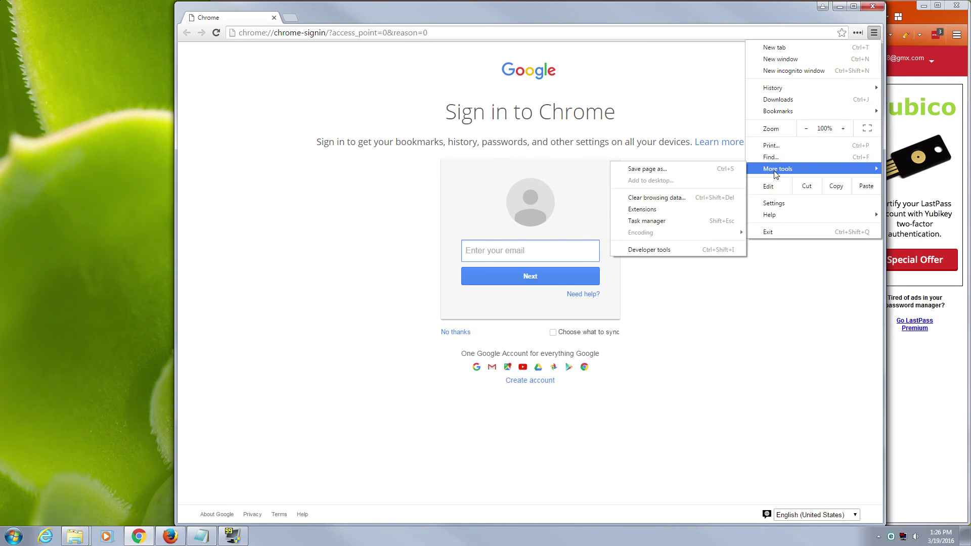
{"action": "left_click", "coordinate": [678, 209]}
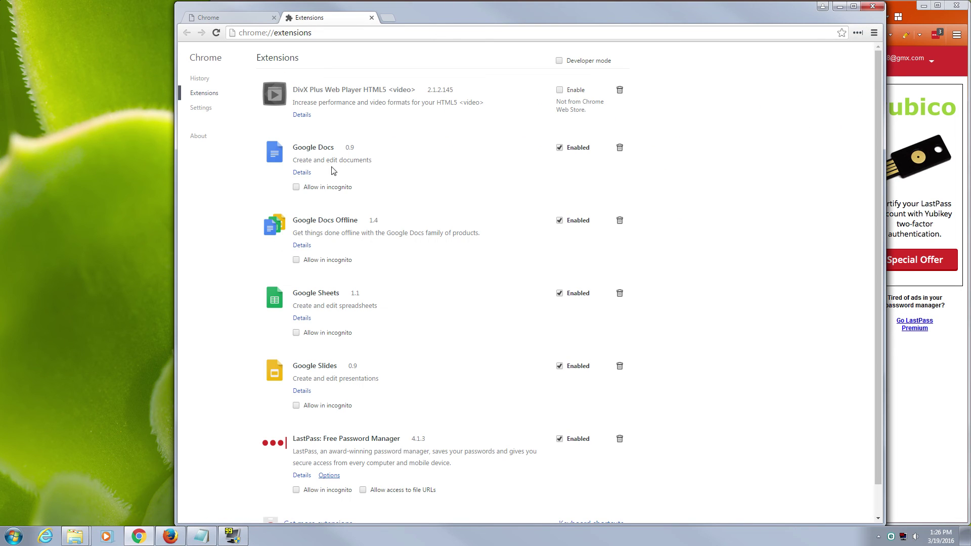
Scroll through the extensions, glance at the sign-in page, then close the extensions tab.
{"action": "scroll", "coordinate": [415, 439], "scroll_direction": "down", "scroll_amount": 1}
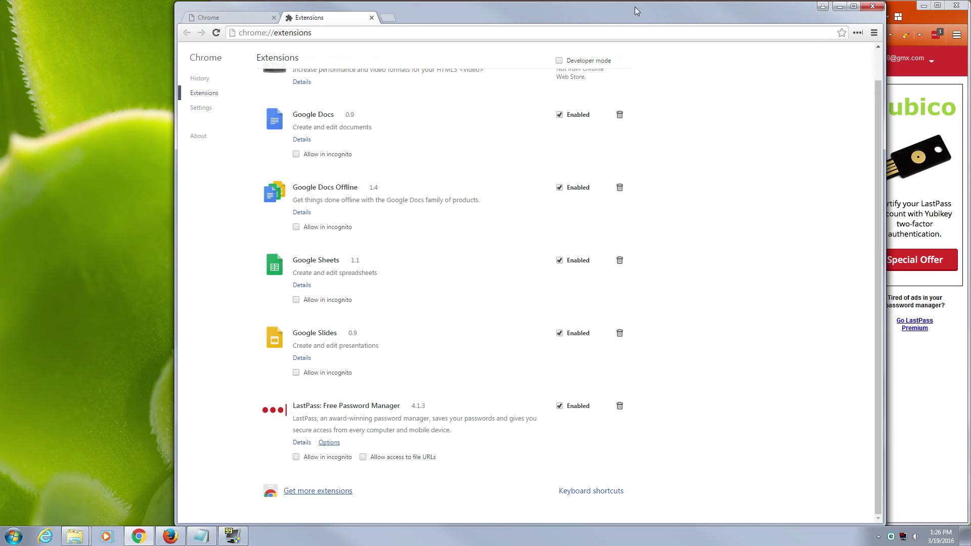
{"action": "left_click", "coordinate": [225, 21]}
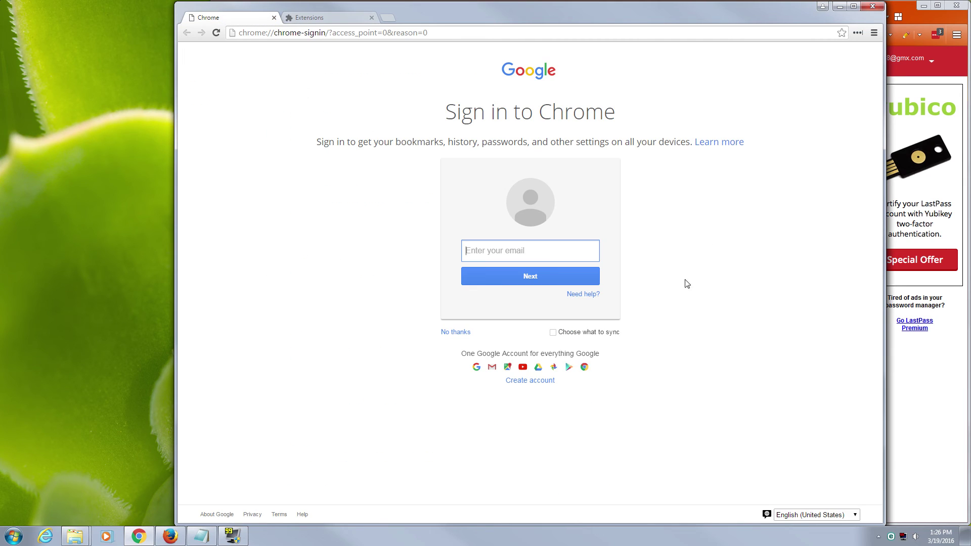
{"action": "left_click", "coordinate": [358, 17]}
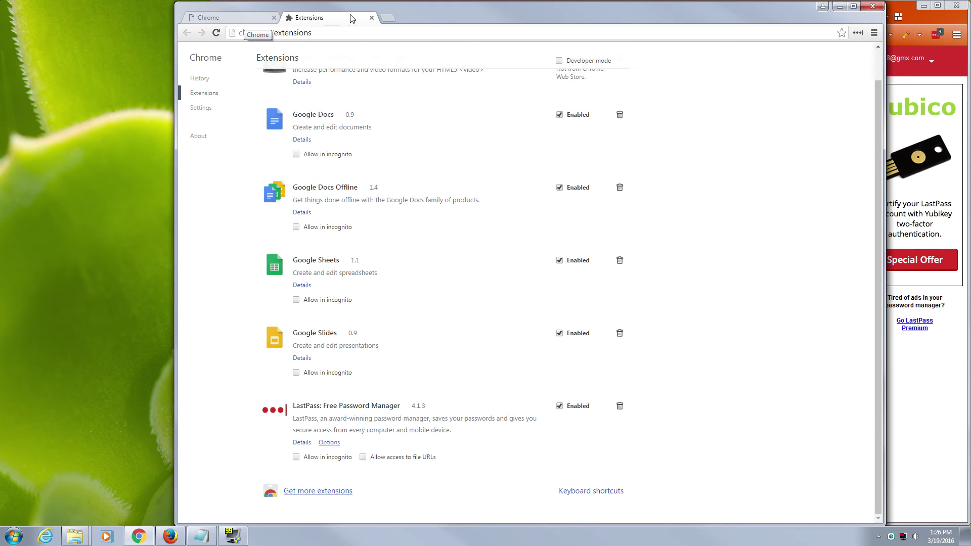
{"action": "left_click", "coordinate": [371, 17]}
{"action": "left_click", "coordinate": [735, 318]}
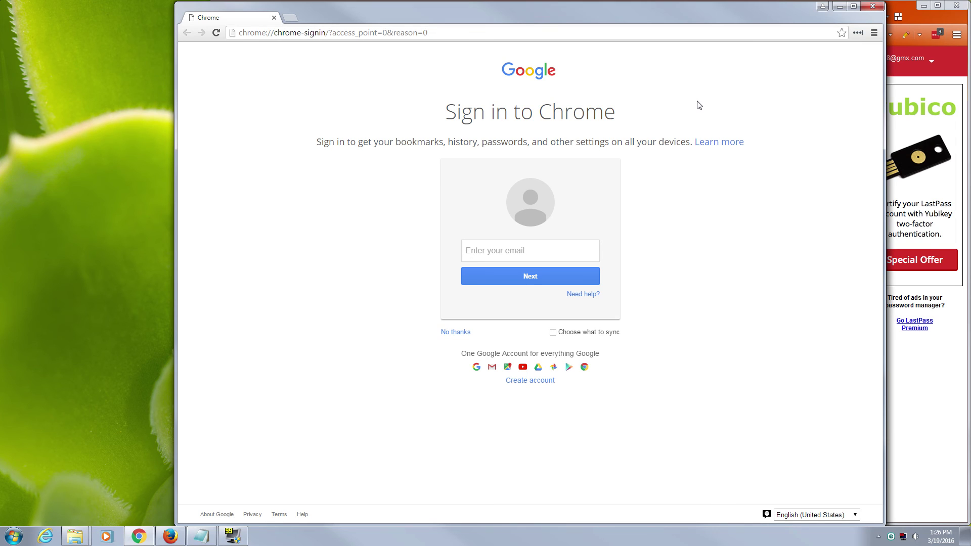
On Chrome's extensions page, disable the LastPass extension and then re-enable it.
{"action": "left_click", "coordinate": [873, 33]}
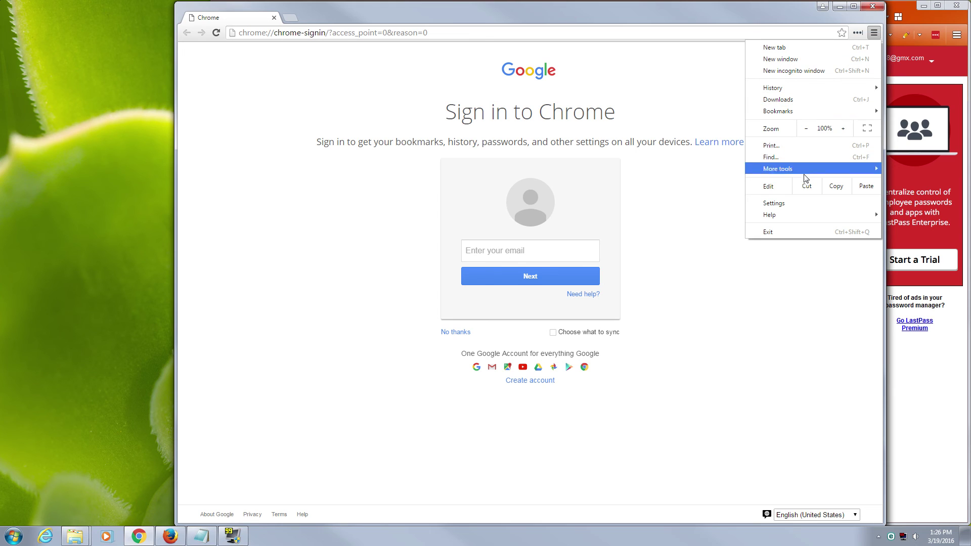
{"action": "mouse_move", "coordinate": [802, 168]}
{"action": "left_click", "coordinate": [687, 211]}
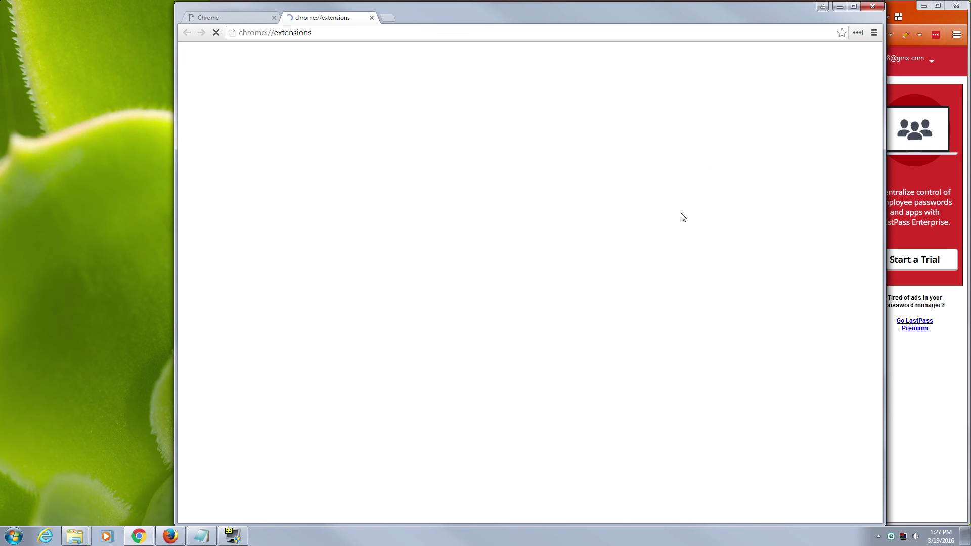
{"action": "scroll", "coordinate": [433, 357], "scroll_direction": "down", "scroll_amount": 1}
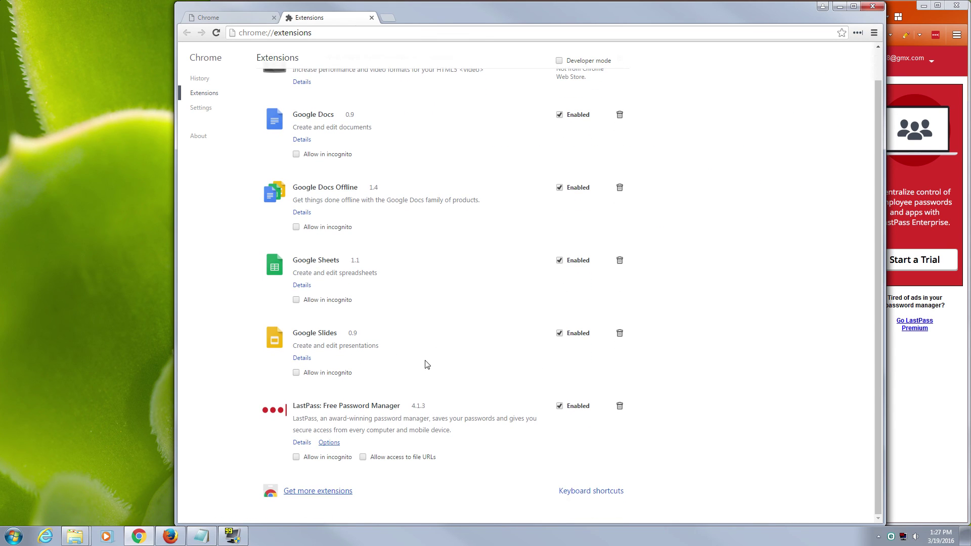
{"action": "left_click", "coordinate": [559, 405]}
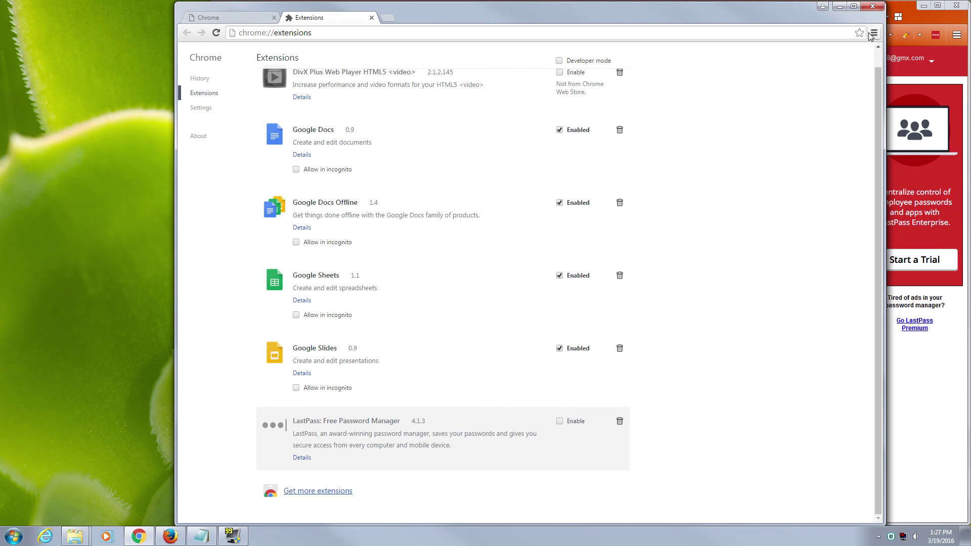
{"action": "left_click", "coordinate": [559, 420]}
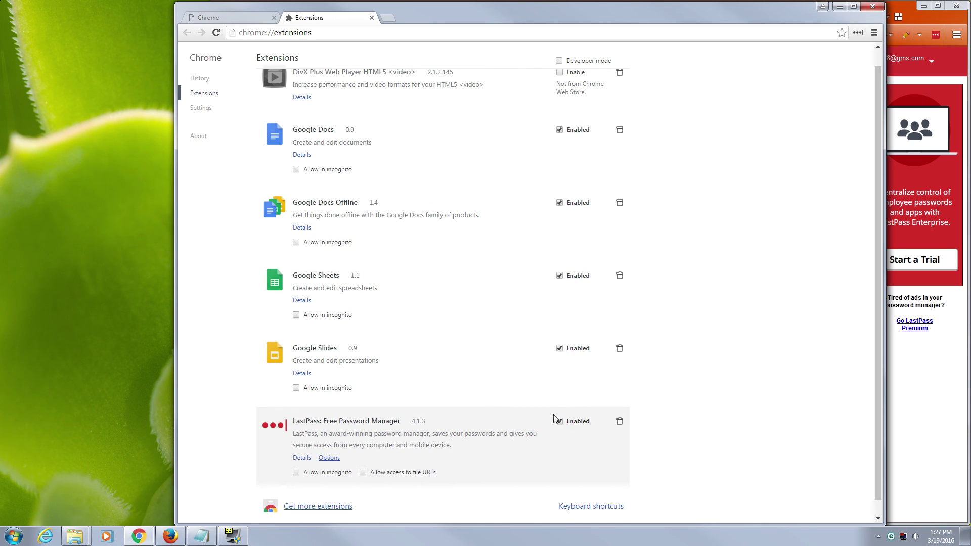
Close the extensions tab, check the LastPass login panel, and minimize Chrome.
{"action": "left_click", "coordinate": [372, 18]}
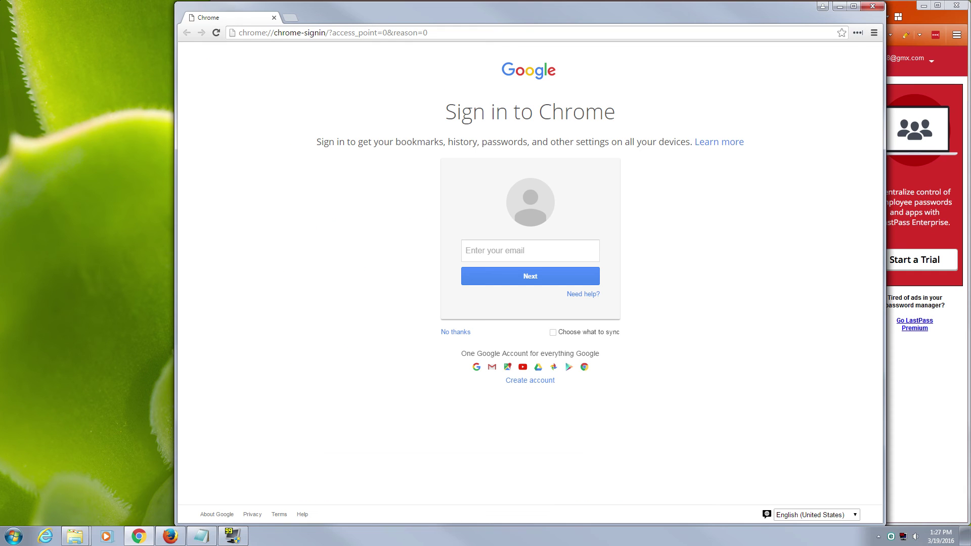
{"action": "left_click", "coordinate": [857, 33]}
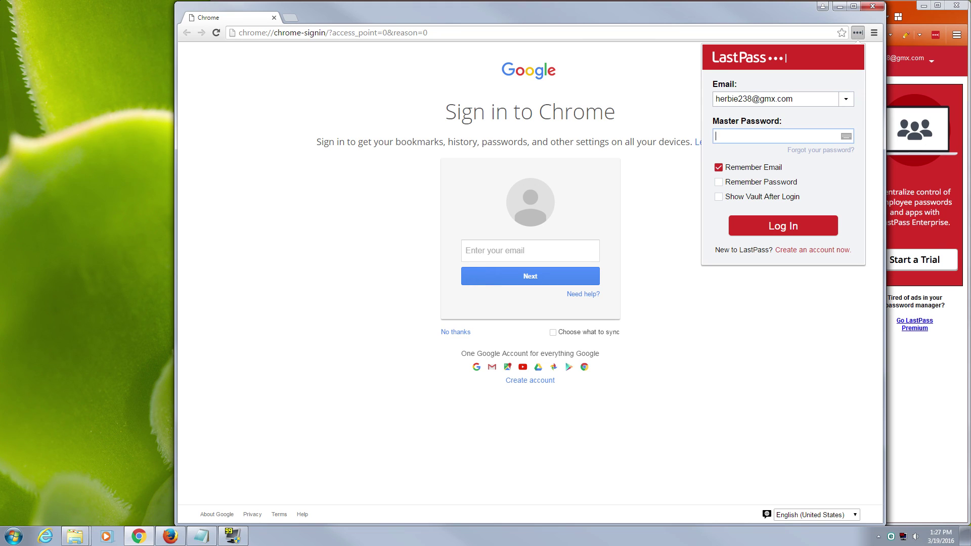
{"action": "left_click", "coordinate": [879, 6]}
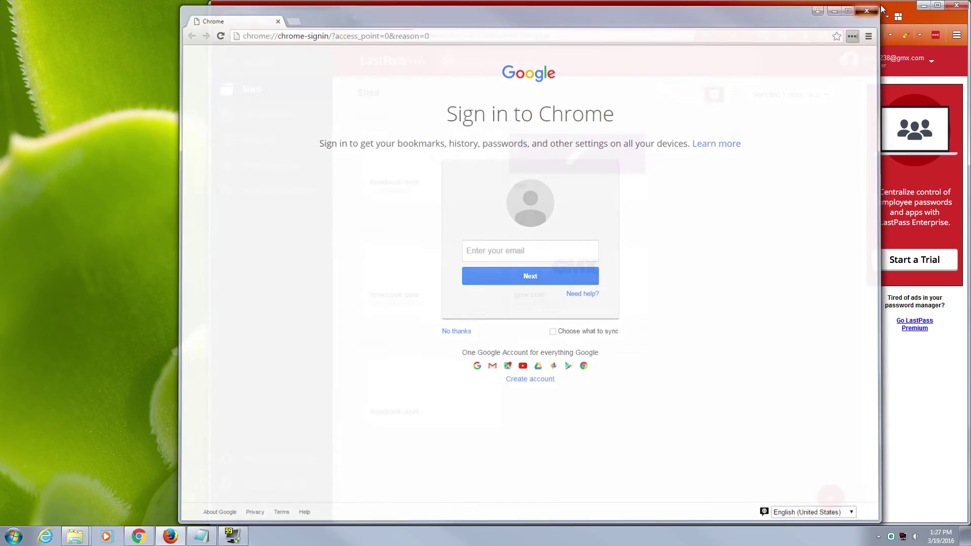
Launch Internet Explorer 11, dismiss its setup prompt, and open Manage add-ons.
{"action": "left_click", "coordinate": [45, 536]}
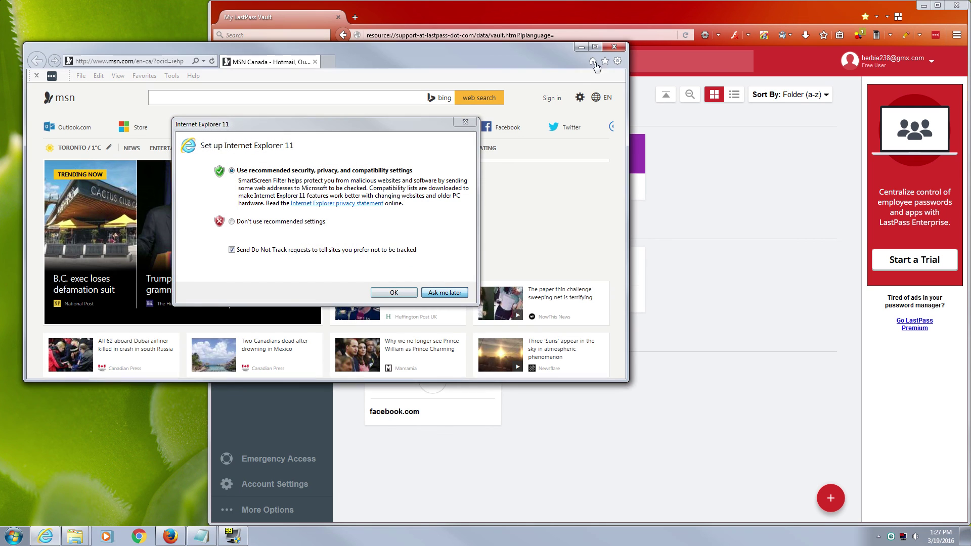
{"action": "left_click", "coordinate": [432, 293]}
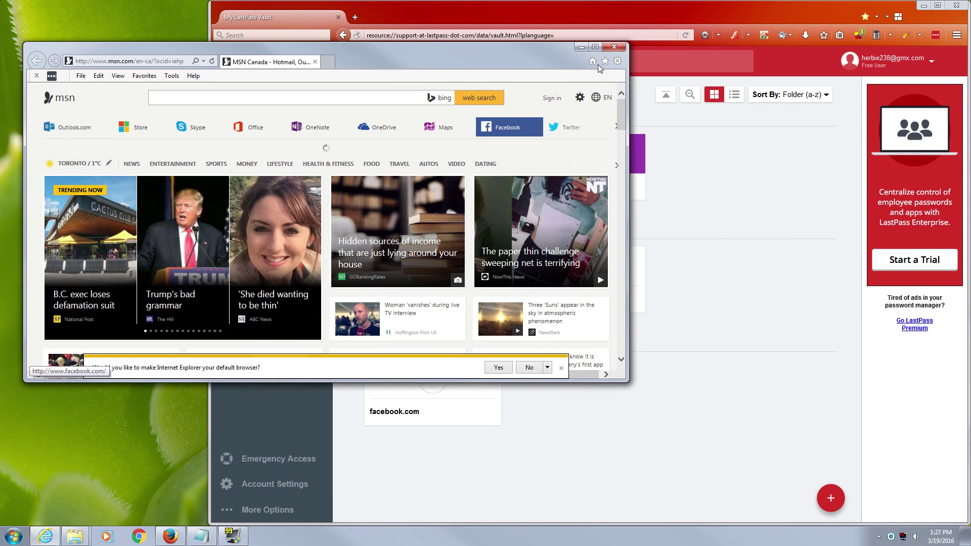
{"action": "left_click", "coordinate": [619, 60]}
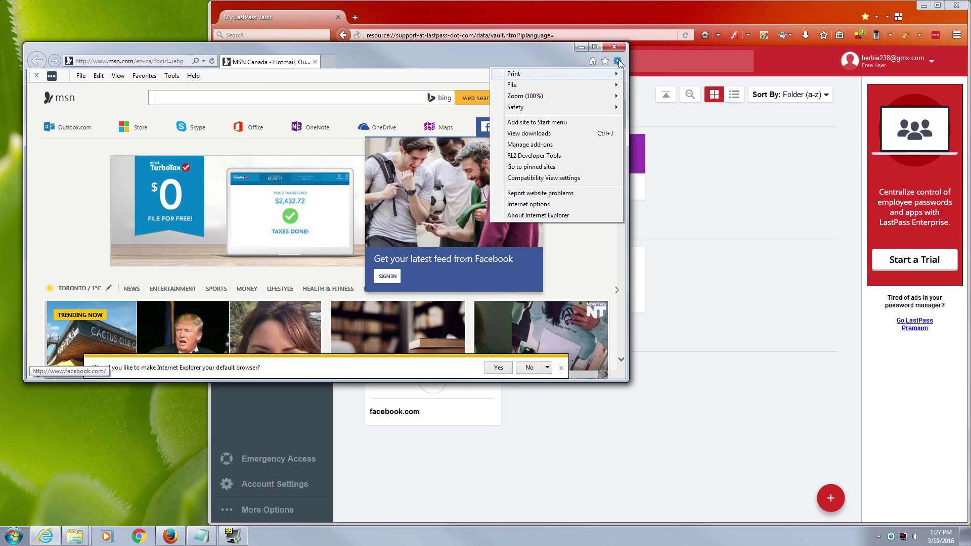
{"action": "left_click", "coordinate": [548, 149]}
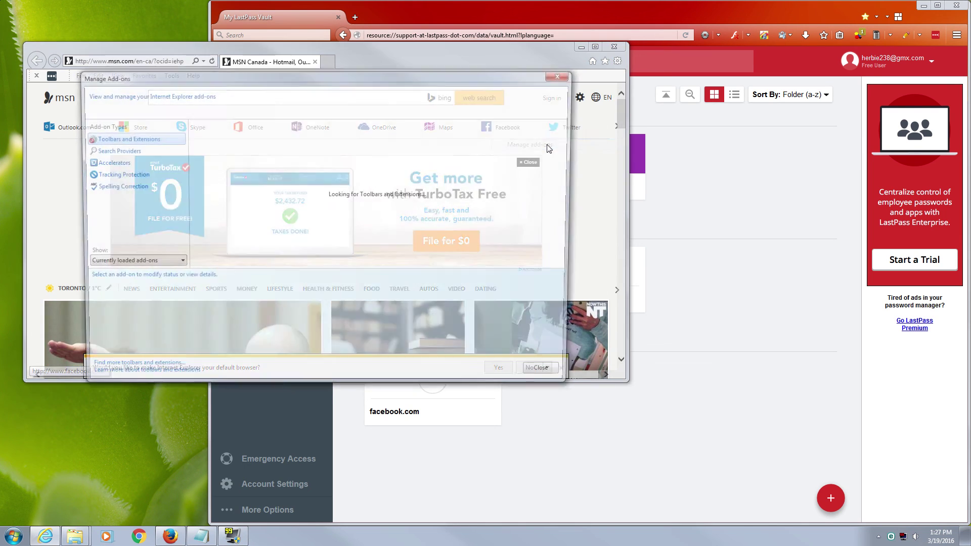
{"action": "left_click_drag", "start_coordinate": [420, 81], "coordinate": [431, 102]}
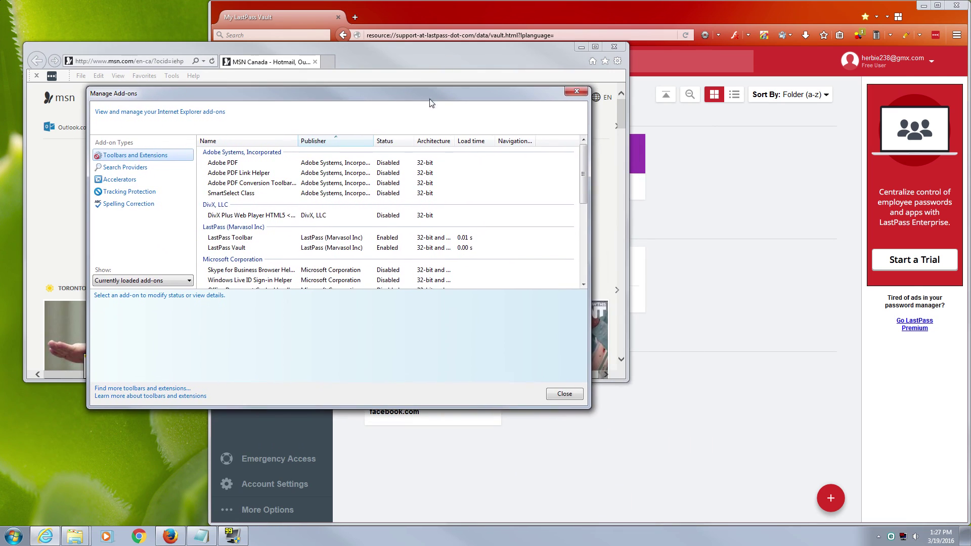
Compare the LastPass Toolbar and LastPass Vault add-on details, then close the add-ons manager.
{"action": "left_click", "coordinate": [234, 238]}
{"action": "left_click", "coordinate": [235, 246]}
{"action": "left_click", "coordinate": [244, 240]}
{"action": "left_click", "coordinate": [318, 248]}
{"action": "left_click", "coordinate": [330, 241]}
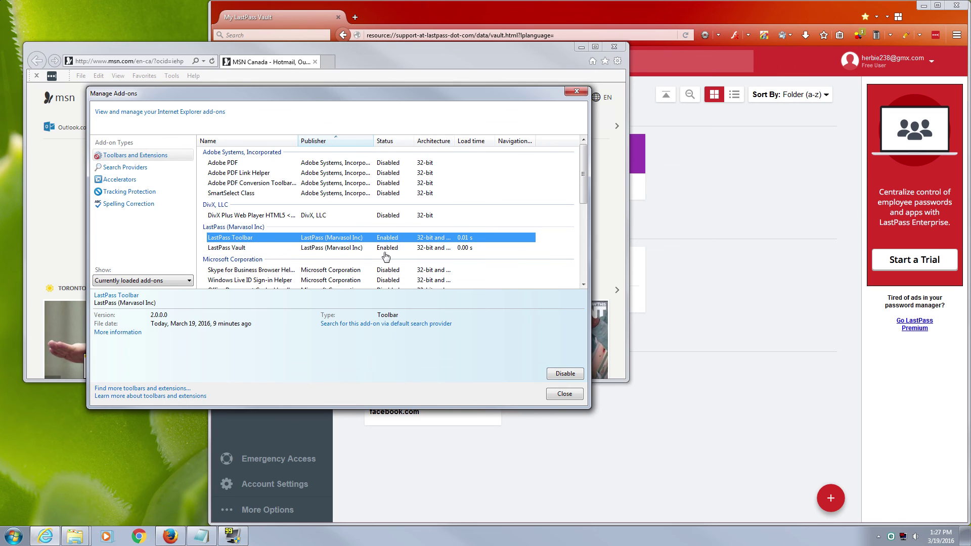
{"action": "left_click", "coordinate": [242, 247]}
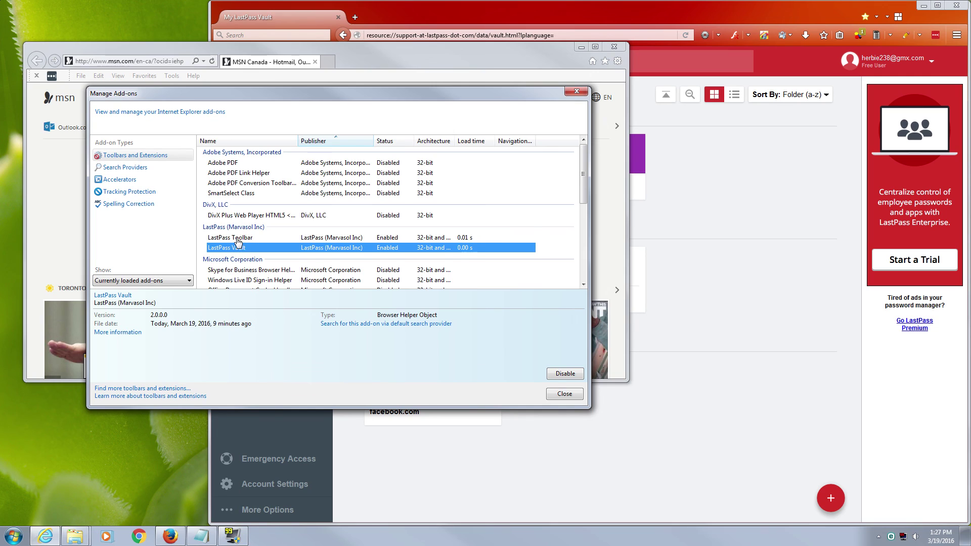
{"action": "left_click", "coordinate": [242, 239]}
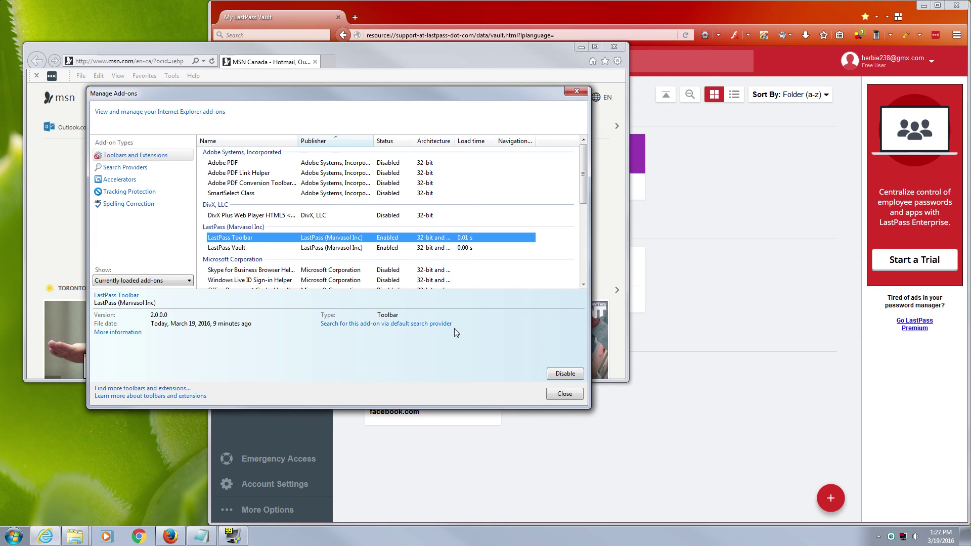
{"action": "left_click", "coordinate": [578, 394]}
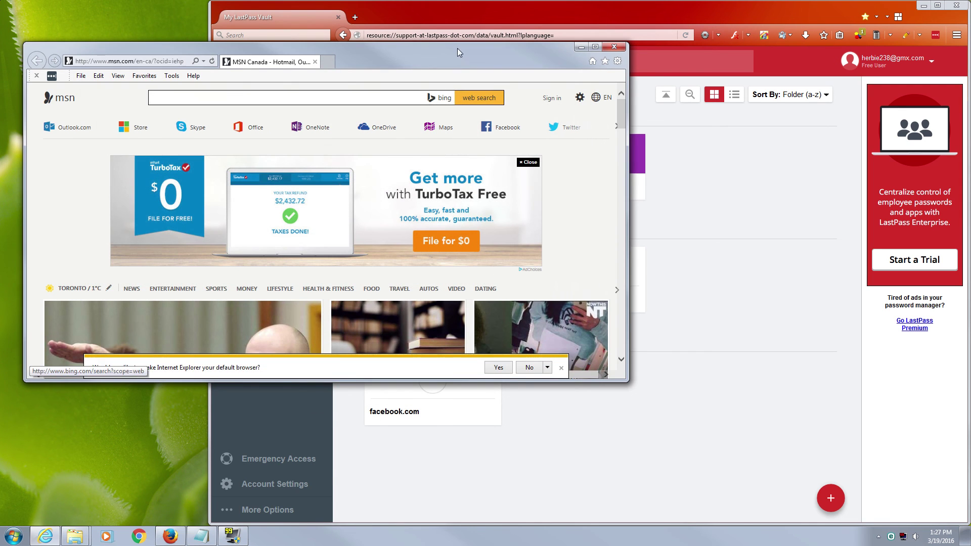
Check the LastPass login in Internet Explorer, then close the browser to return to the vault.
{"action": "left_click_drag", "start_coordinate": [463, 53], "coordinate": [468, 54]}
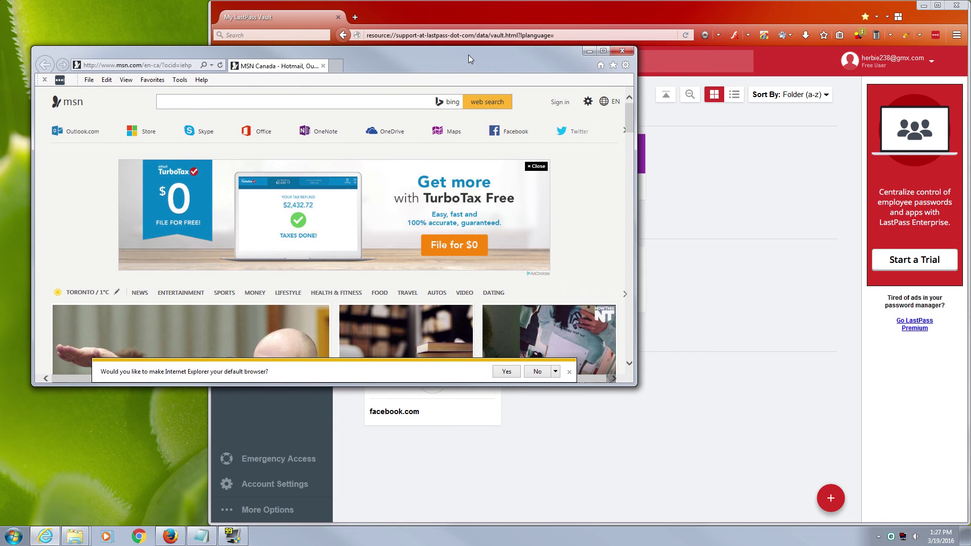
{"action": "left_click", "coordinate": [59, 80]}
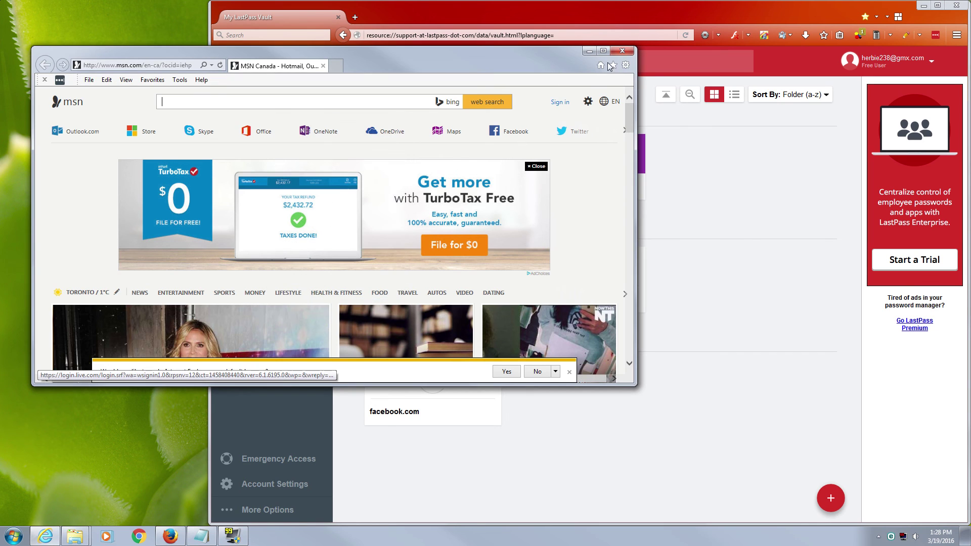
{"action": "left_click", "coordinate": [622, 51]}
{"action": "mouse_move", "coordinate": [562, 300]}
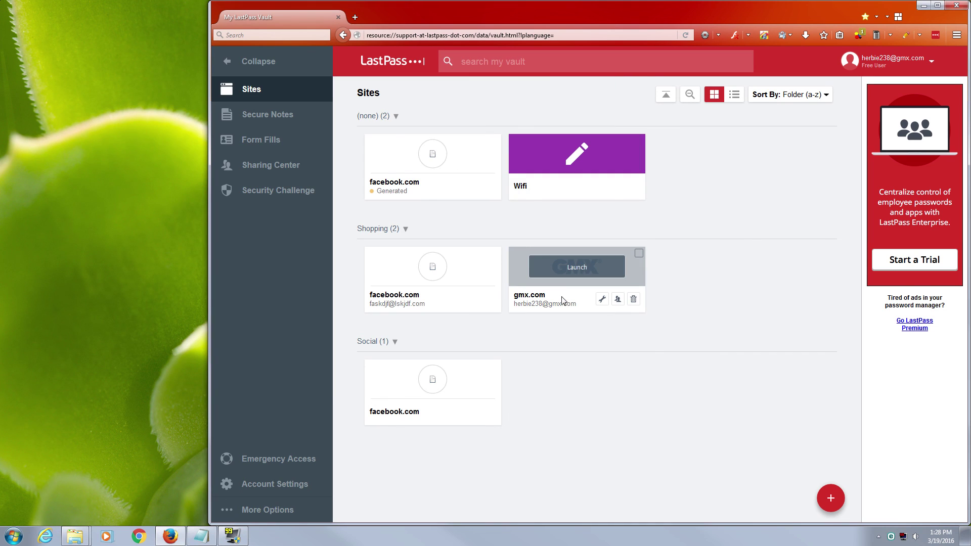